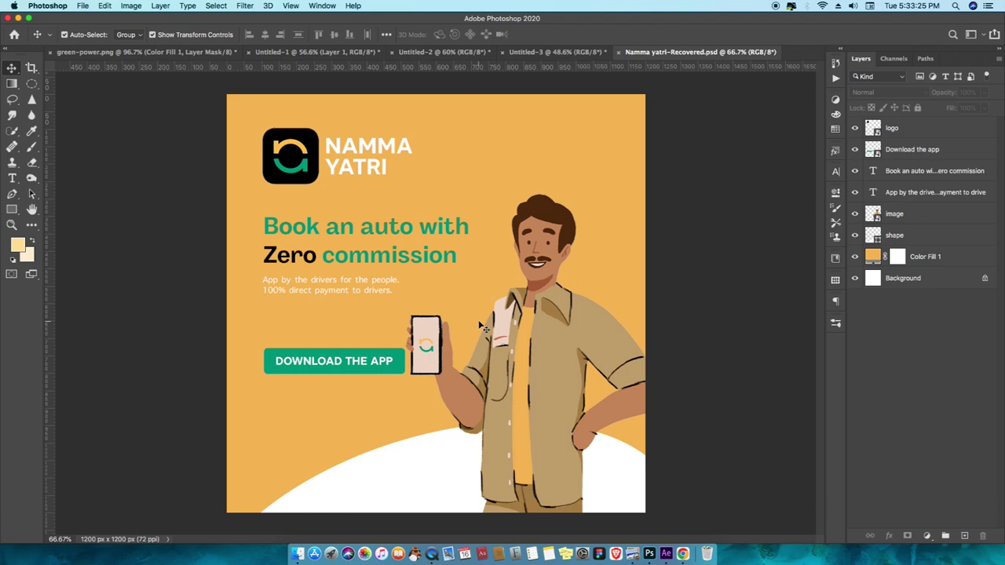
# Step: Check the Namma Yatri layout's layers, including the DOWNLOAD THE APP button, then switch to After Effects
pyautogui.click(480, 324)
pyautogui.click(366, 228)
pyautogui.click(330, 284)
pyautogui.click(337, 359)
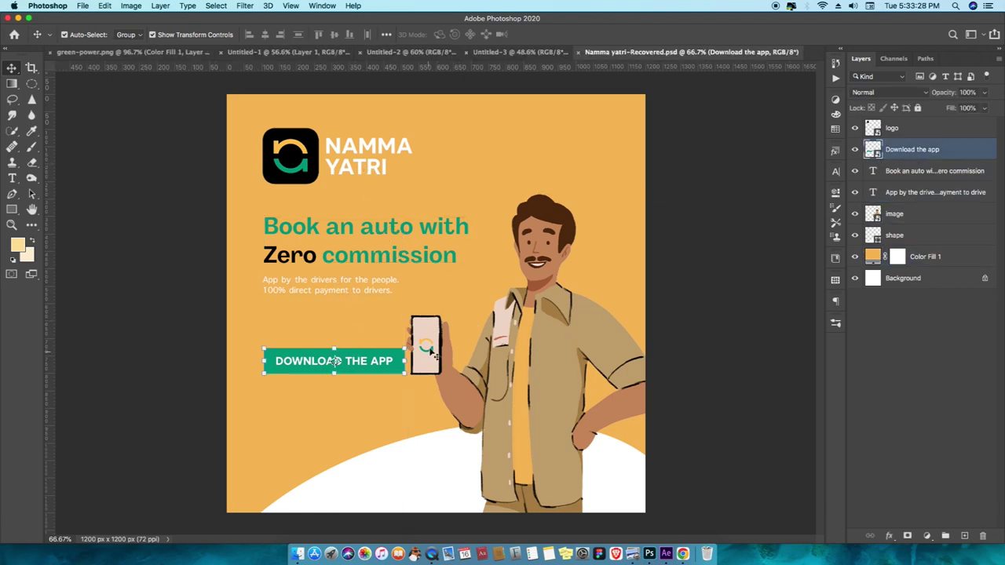
pyautogui.click(547, 310)
pyautogui.click(666, 555)
# Step: Make all the ad layers visible, preview the animation, and select the tagline layer
pyautogui.moveTo(284, 470); pyautogui.dragTo(287, 413)
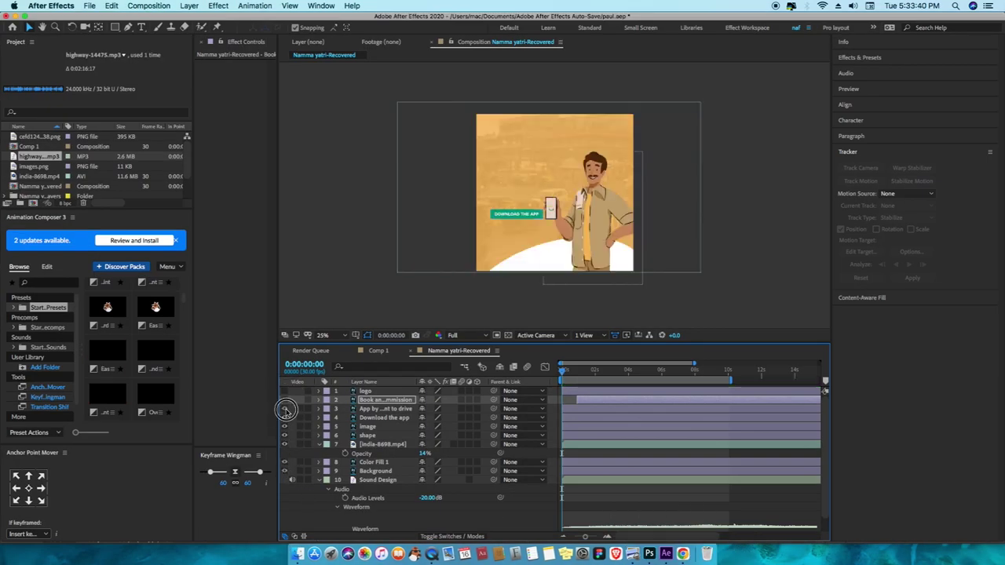
pyautogui.press('space')
pyautogui.click(428, 409)
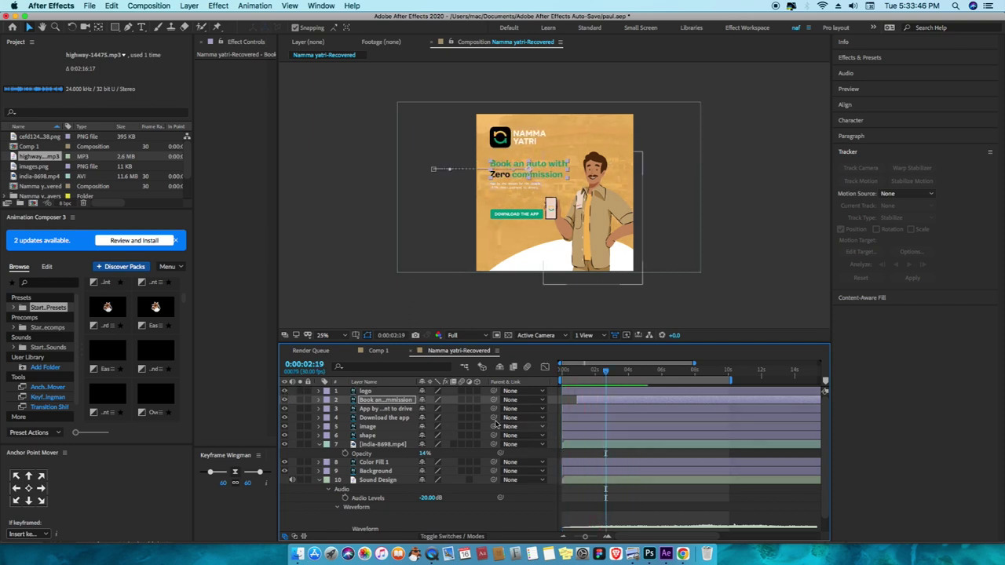
# Step: At 0:00:01:14, with the tagline's Position shown, draw a grey rectangle over the tagline text
pyautogui.moveTo(695, 371)
pyautogui.mouseDown()
pyautogui.moveTo(658, 369)
pyautogui.moveTo(596, 391)
pyautogui.mouseUp()
pyautogui.scroll(4, 513, 165)
pyautogui.press('p')
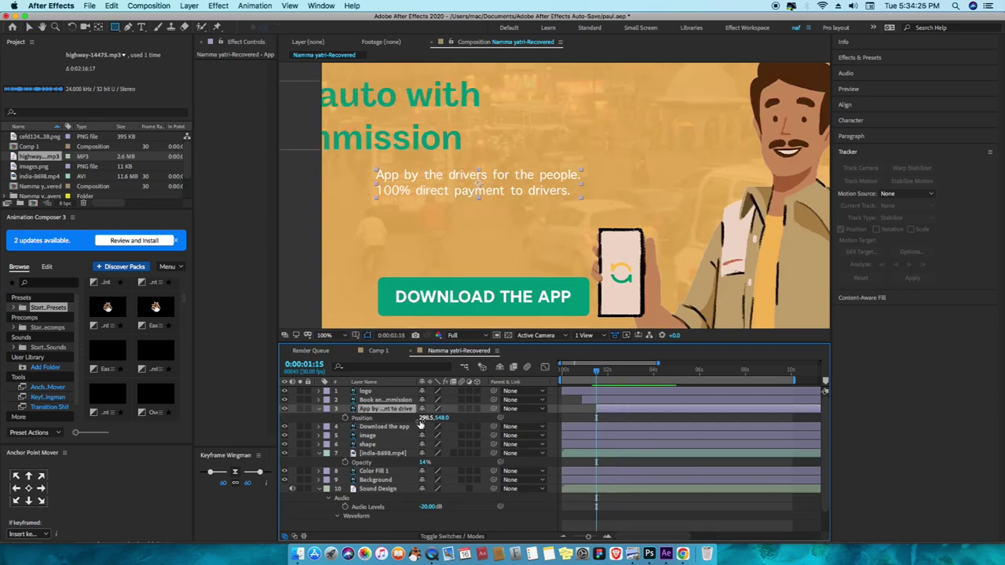
pyautogui.moveTo(596, 371); pyautogui.dragTo(595, 375)
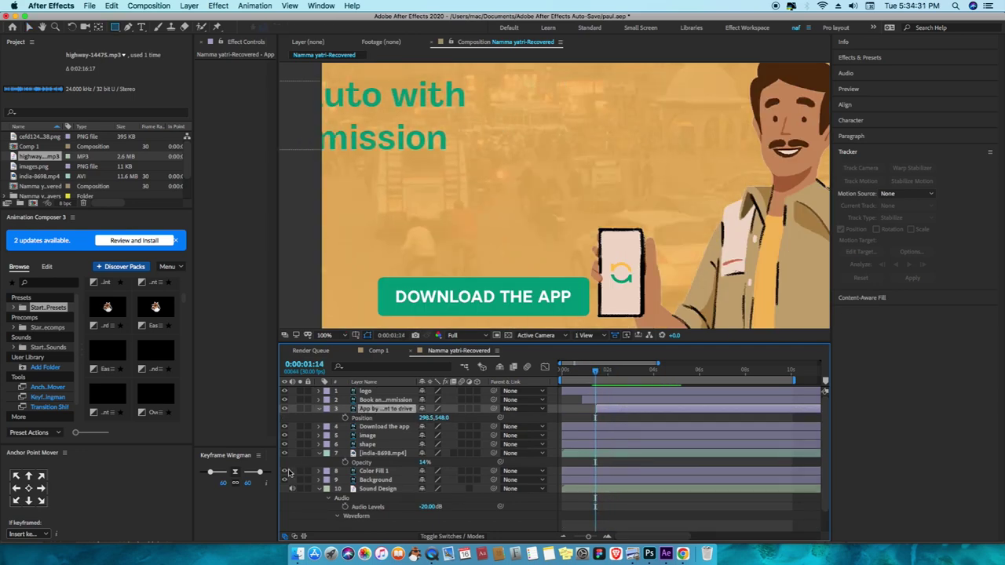
pyautogui.click(289, 471)
pyautogui.moveTo(373, 159); pyautogui.dragTo(607, 207)
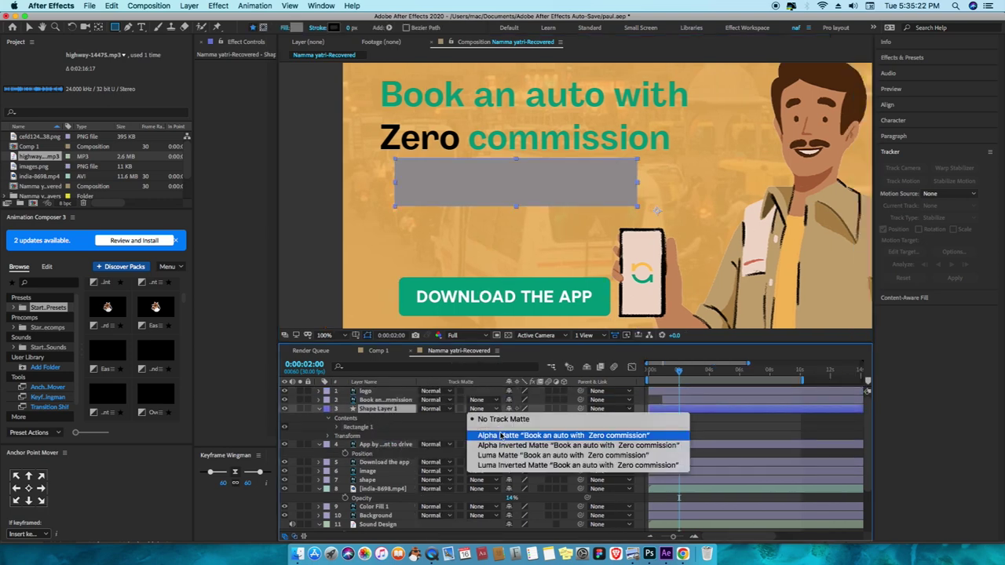
# Step: Use the rectangle as the tagline's Alpha Matte and trim it to start at 0:00:01:15
pyautogui.click(500, 445)
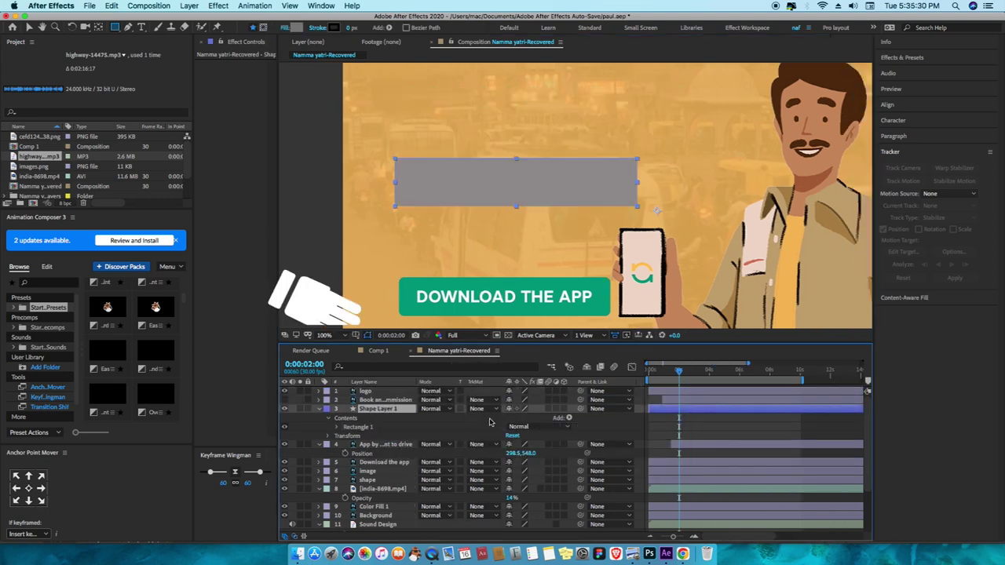
pyautogui.click(476, 445)
pyautogui.click(502, 415)
pyautogui.moveTo(680, 370)
pyautogui.mouseDown()
pyautogui.moveTo(658, 410)
pyautogui.moveTo(671, 410)
pyautogui.mouseUp()
pyautogui.click(390, 445)
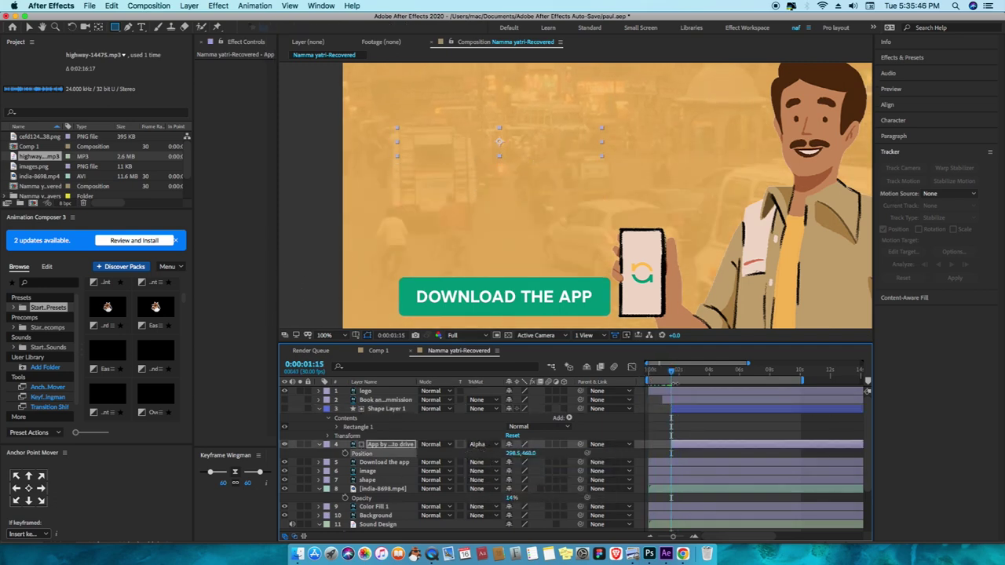
# Step: Keyframe the tagline's Position so it starts hidden at Y 452 and rises into view
pyautogui.press('space')
pyautogui.press('space')
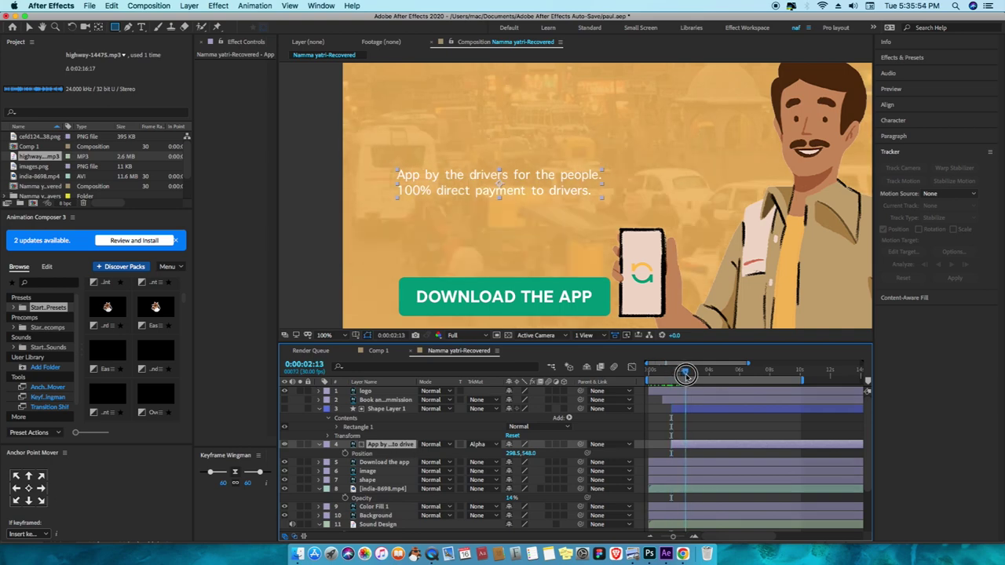
pyautogui.moveTo(530, 453); pyautogui.dragTo(720, 460)
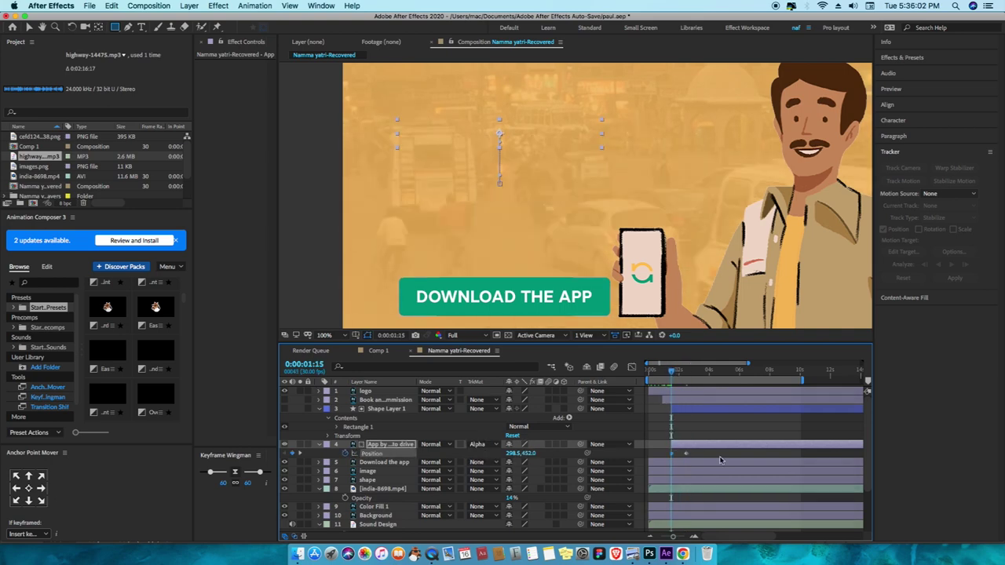
pyautogui.doubleClick(671, 453)
pyautogui.press('Escape')
# Step: Apply Easy Ease to the tagline's Position keyframes with ease influence raised to 70
pyautogui.rightClick(671, 453)
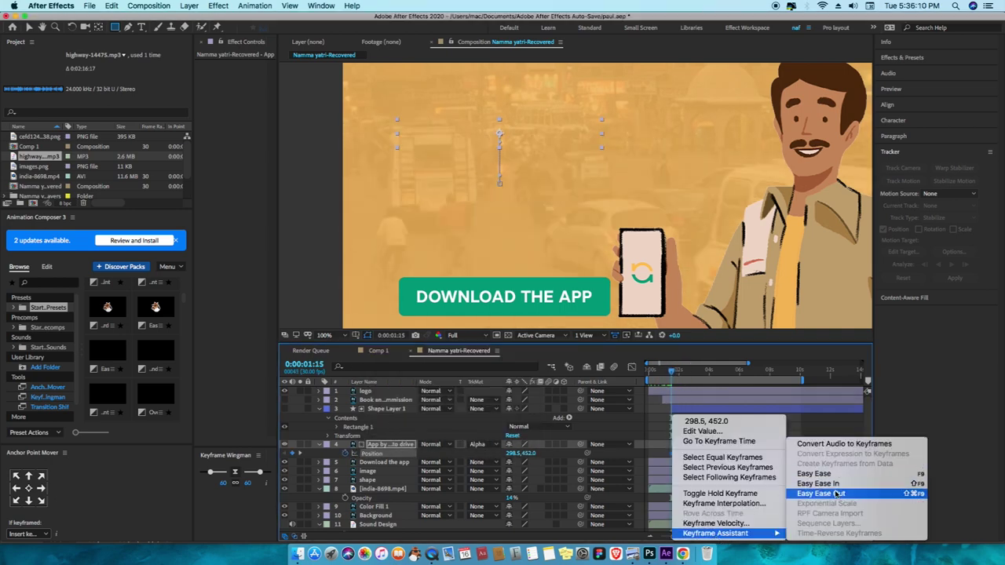
pyautogui.rightClick(689, 454)
pyautogui.moveTo(734, 533)
pyautogui.click(848, 486)
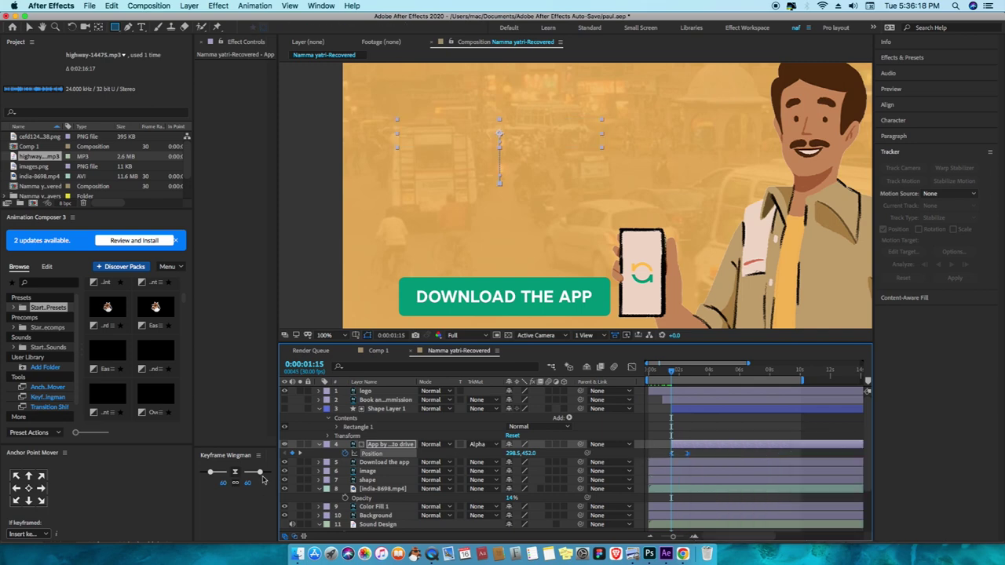
pyautogui.click(631, 369)
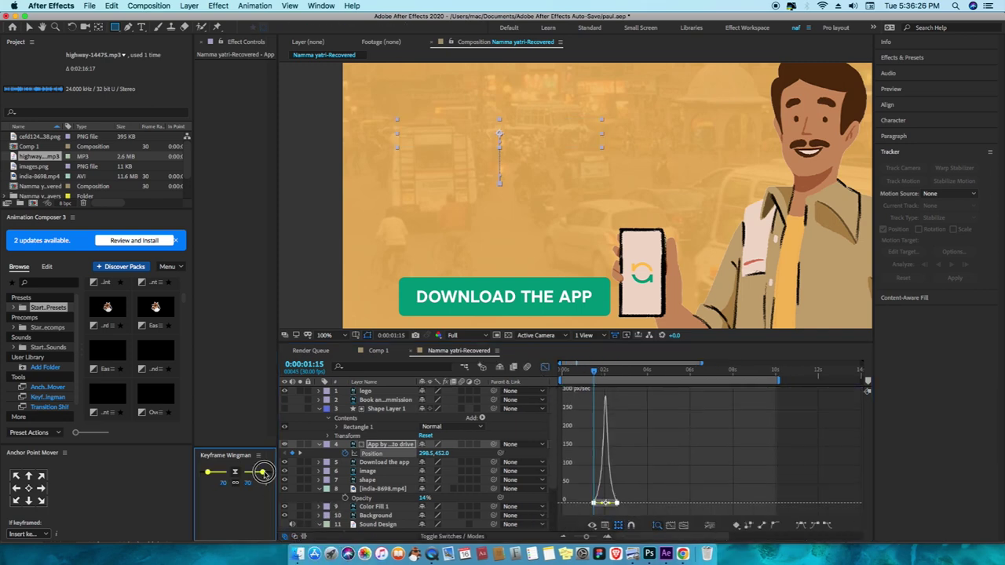
pyautogui.click(319, 409)
pyautogui.click(545, 367)
pyautogui.scroll(-1, 569, 291)
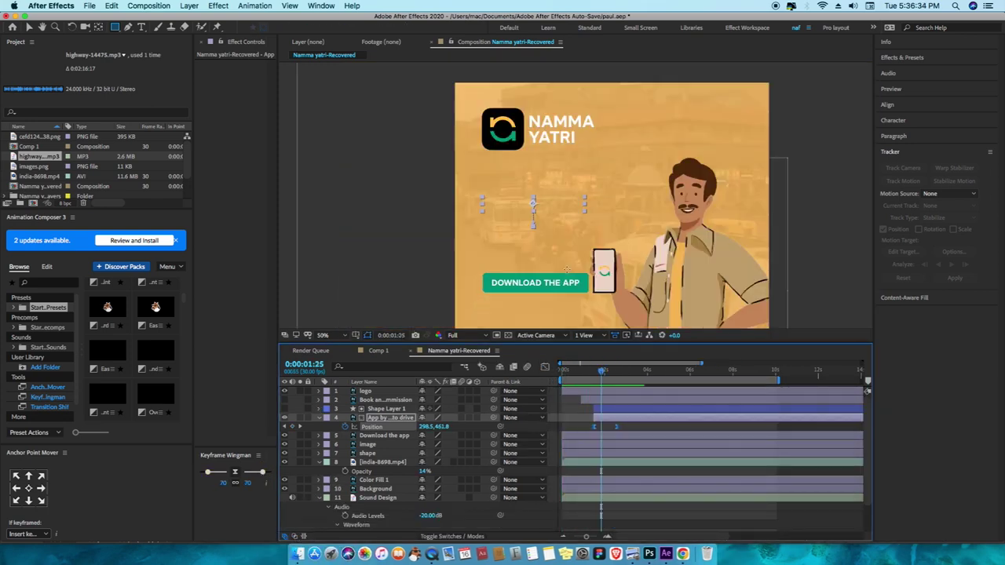
pyautogui.click(366, 390)
# Step: Show the logo and headline Position keyframes and set their ease influence to 80
pyautogui.press('u')
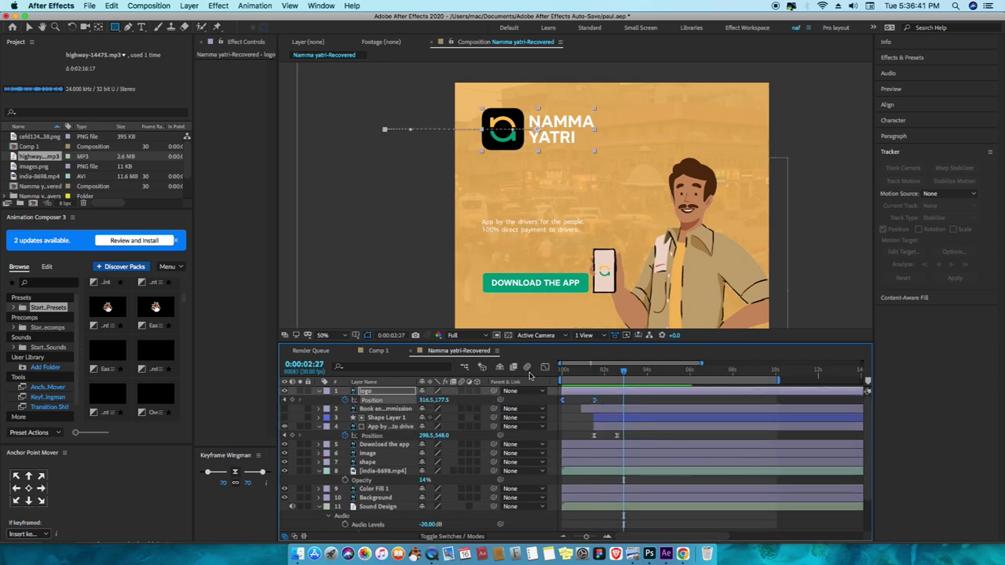
pyautogui.click(545, 367)
pyautogui.click(545, 367)
pyautogui.click(385, 409)
pyautogui.press('u')
pyautogui.click(545, 366)
pyautogui.click(253, 485)
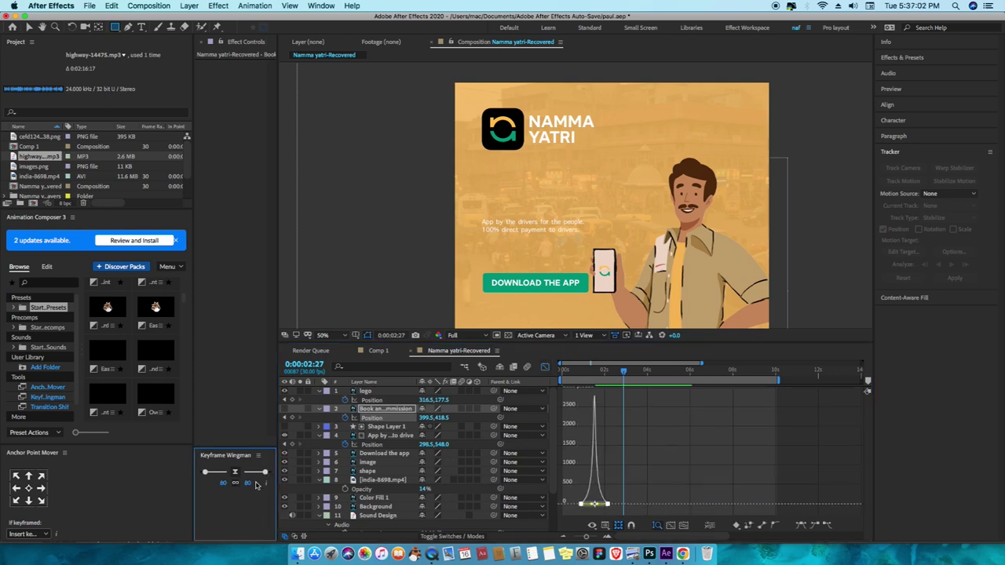
# Step: Preview the logo and headline sliding in from the start of the composition
pyautogui.doubleClick(385, 408)
pyautogui.click(581, 41)
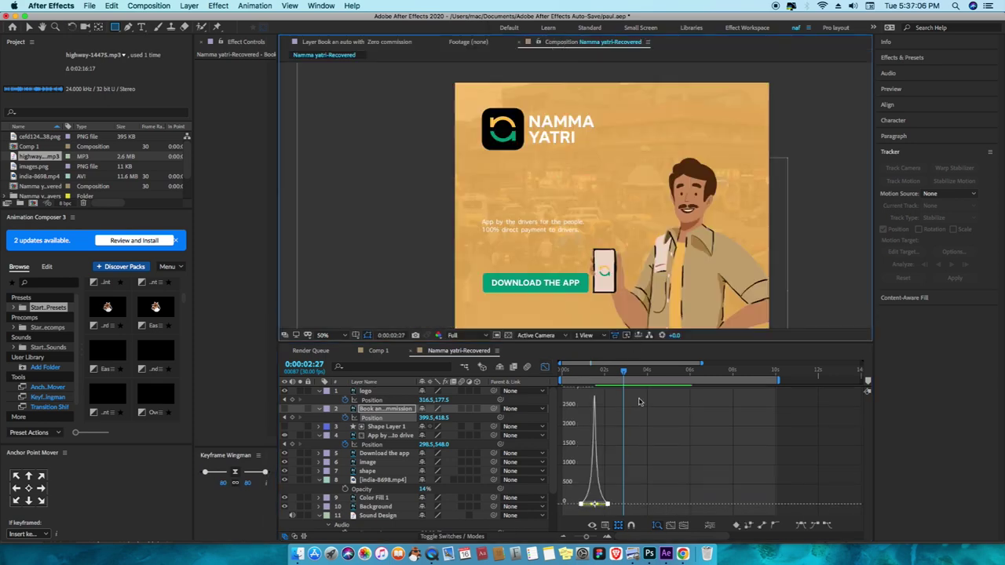
pyautogui.click(545, 367)
pyautogui.press('Home')
pyautogui.press('space')
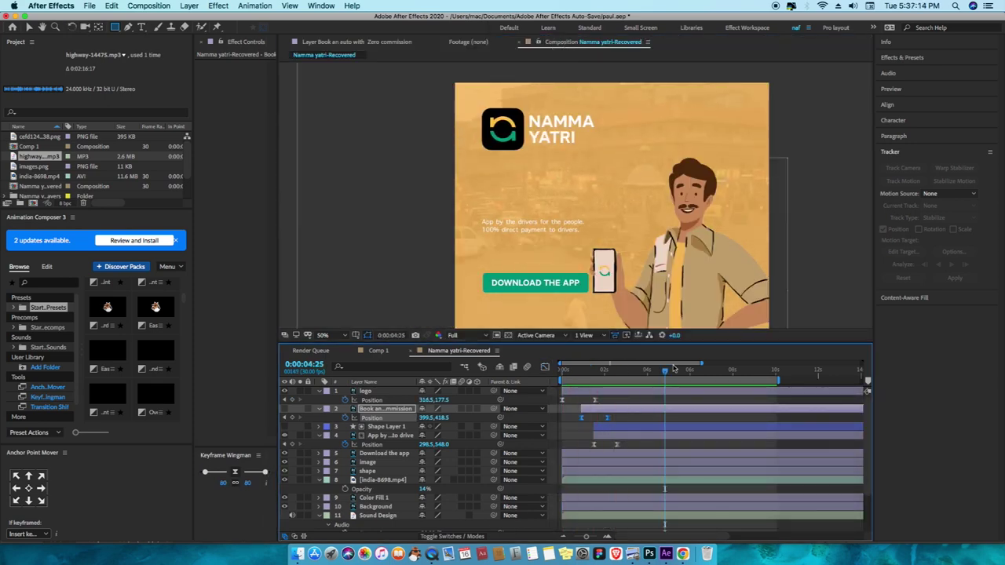
pyautogui.press('space')
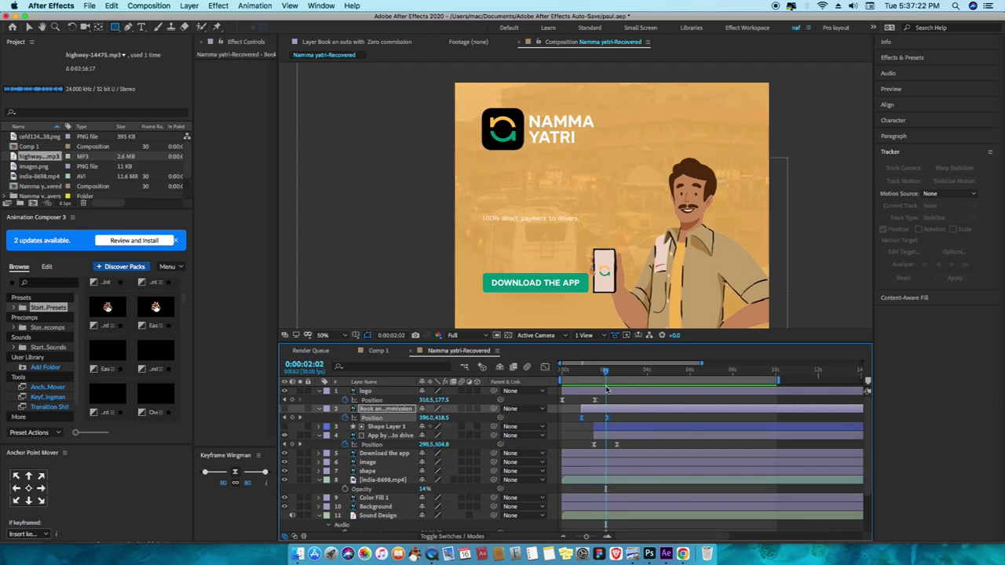
pyautogui.click(363, 41)
pyautogui.click(608, 401)
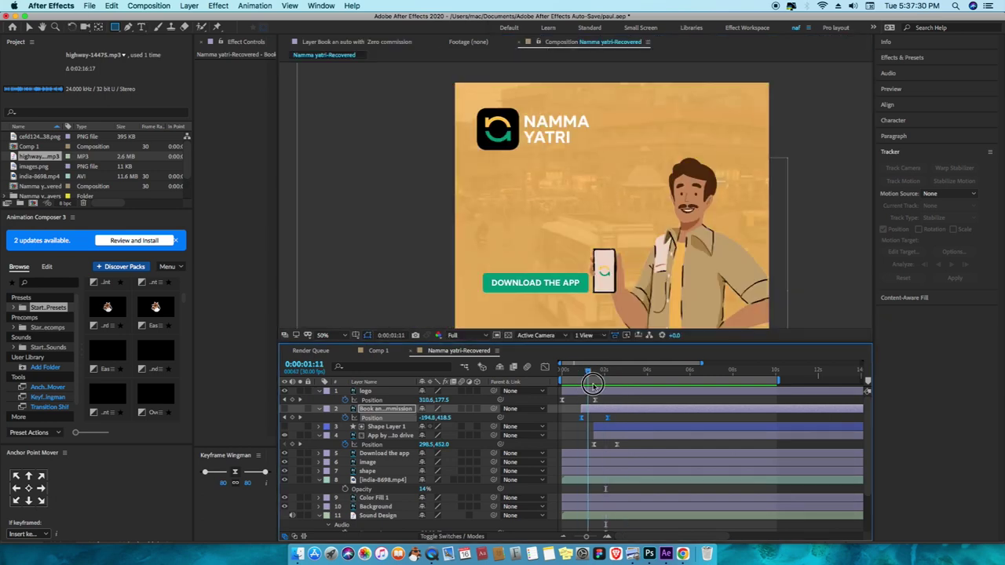
# Step: Refine the headline's Position keyframes and ease influence, then preview again
pyautogui.press('pagedown')
pyautogui.click(436, 418)
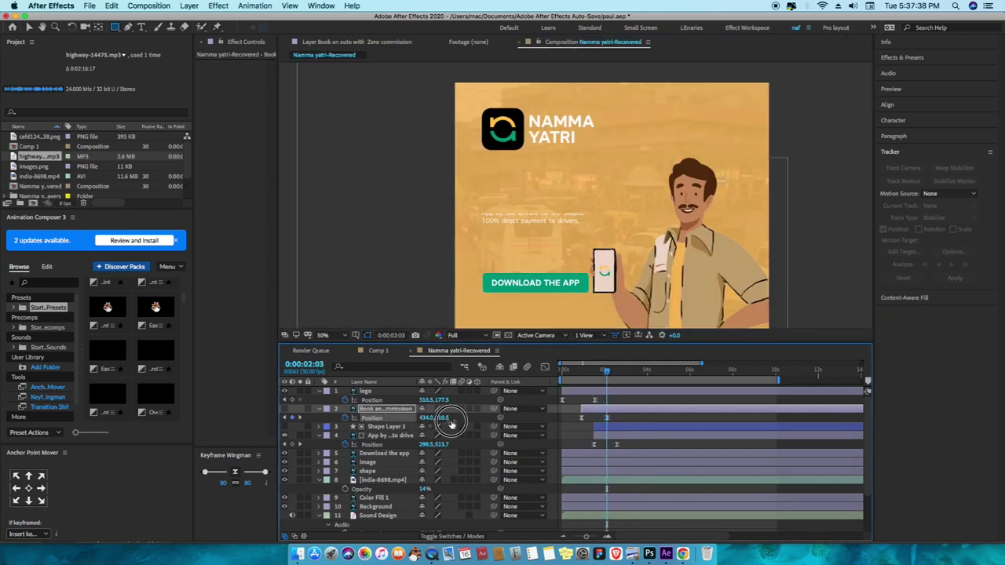
pyautogui.press('pageup')
pyautogui.press('pageup')
pyautogui.press('pageup')
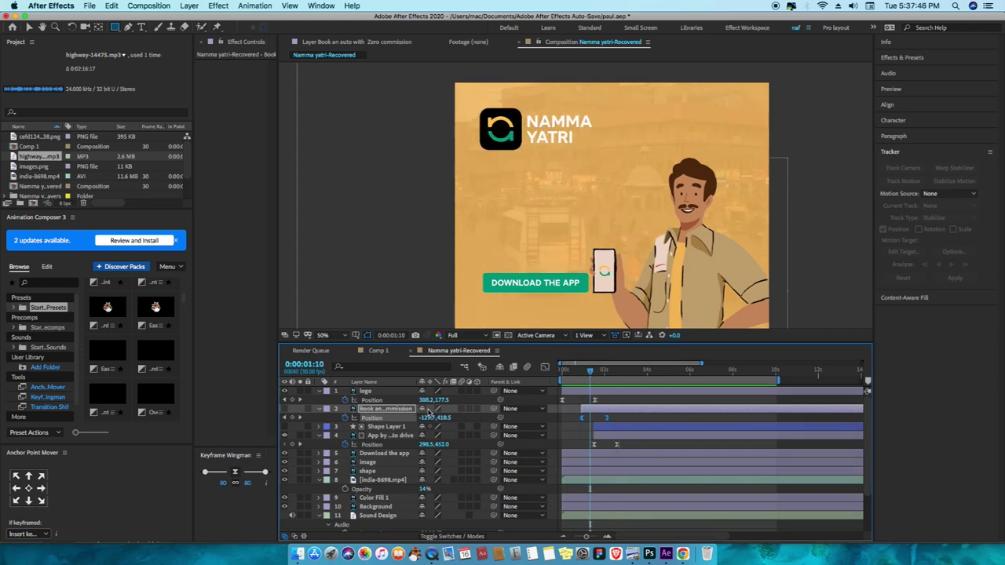
pyautogui.press('pagedown')
pyautogui.press('pagedown')
pyautogui.press('pagedown')
pyautogui.click(259, 472)
pyautogui.press('Return')
pyautogui.scroll(-2, 573, 204)
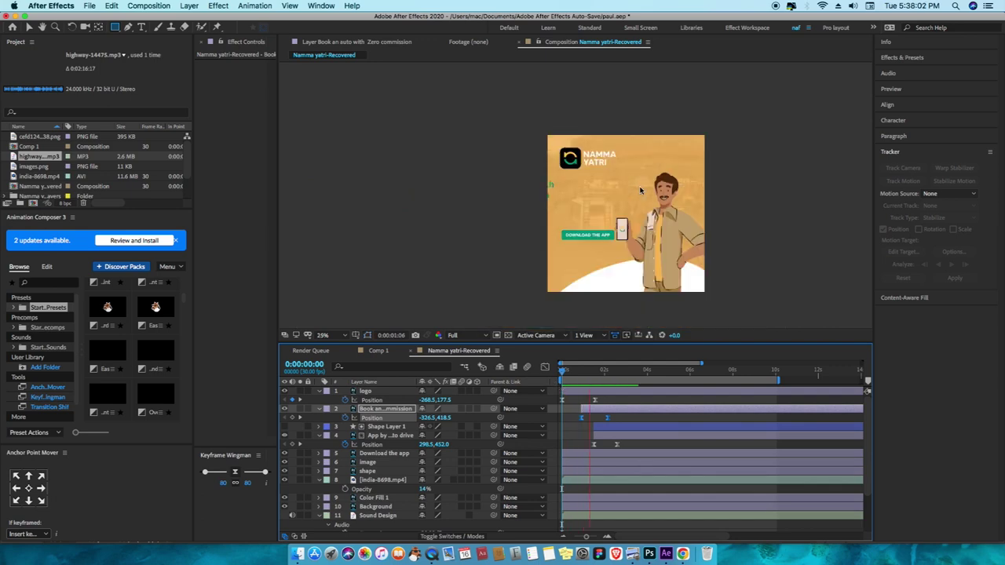
# Step: At 0:00:02:18, set a Position keyframe for the DOWNLOAD THE APP button at 309,765
pyautogui.press('space')
pyautogui.click(630, 389)
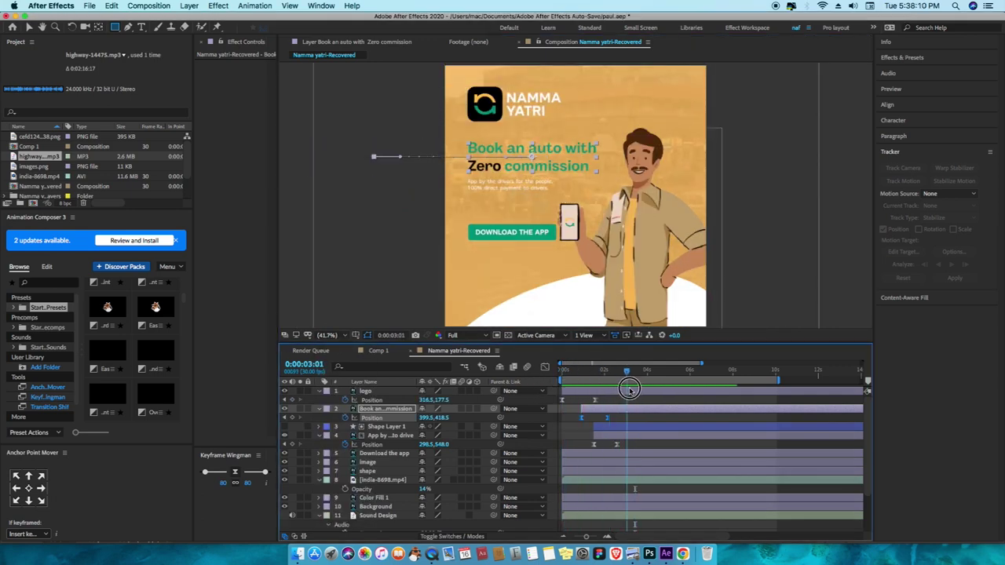
pyautogui.moveTo(632, 388); pyautogui.dragTo(617, 389)
pyautogui.click(487, 223)
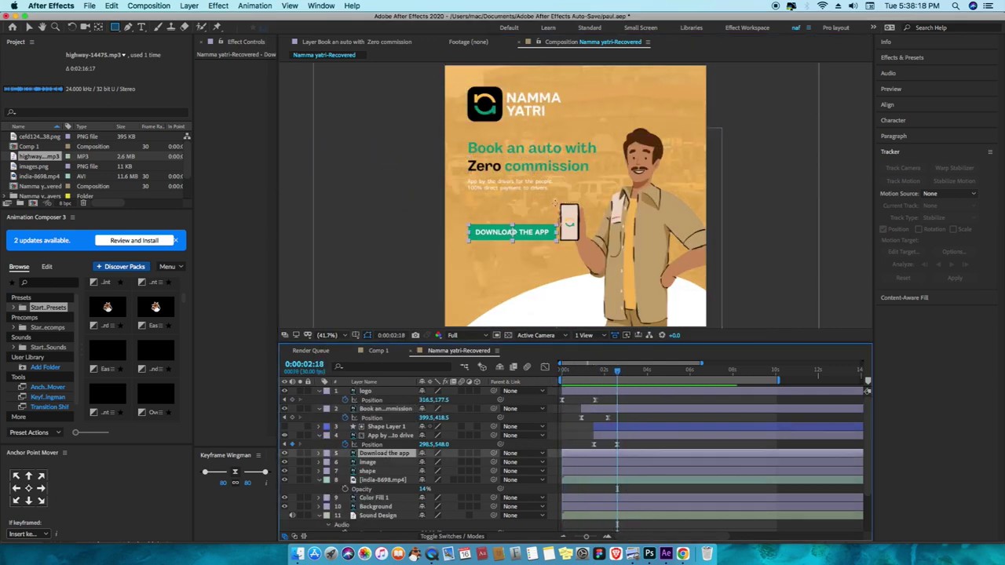
pyautogui.press('p')
pyautogui.click(627, 371)
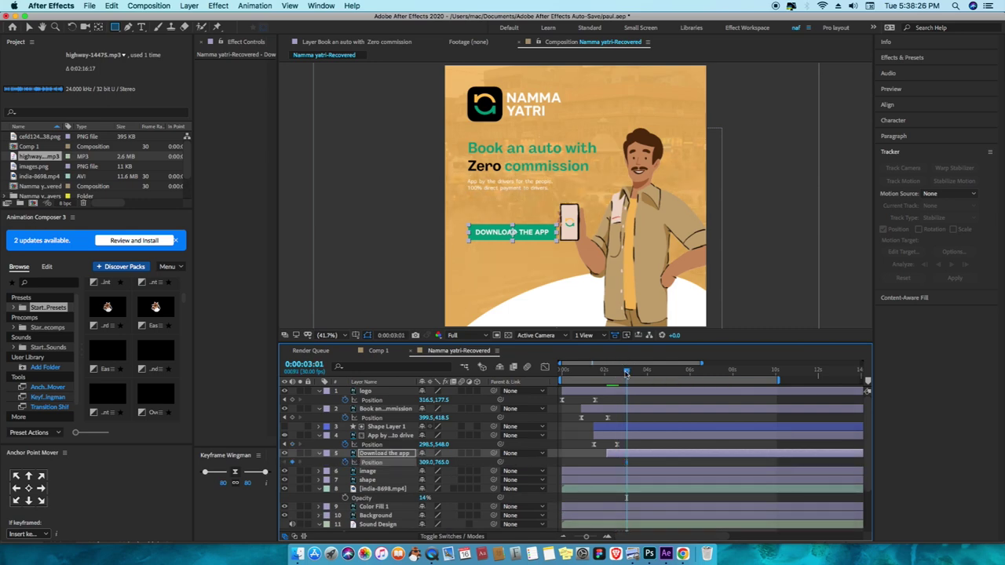
# Step: Add the button's starting keyframe at -226,765 at 0:00:02:03, ease both, and check the slide-in
pyautogui.moveTo(627, 372); pyautogui.dragTo(604, 395)
pyautogui.click(607, 463)
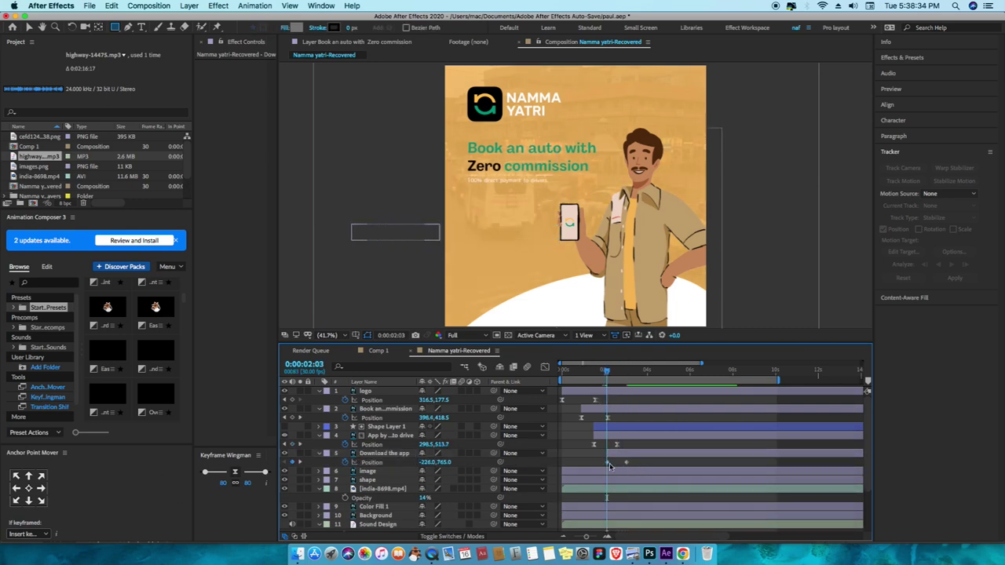
pyautogui.click(626, 462)
pyautogui.click(251, 484)
pyautogui.moveTo(634, 367); pyautogui.dragTo(666, 369)
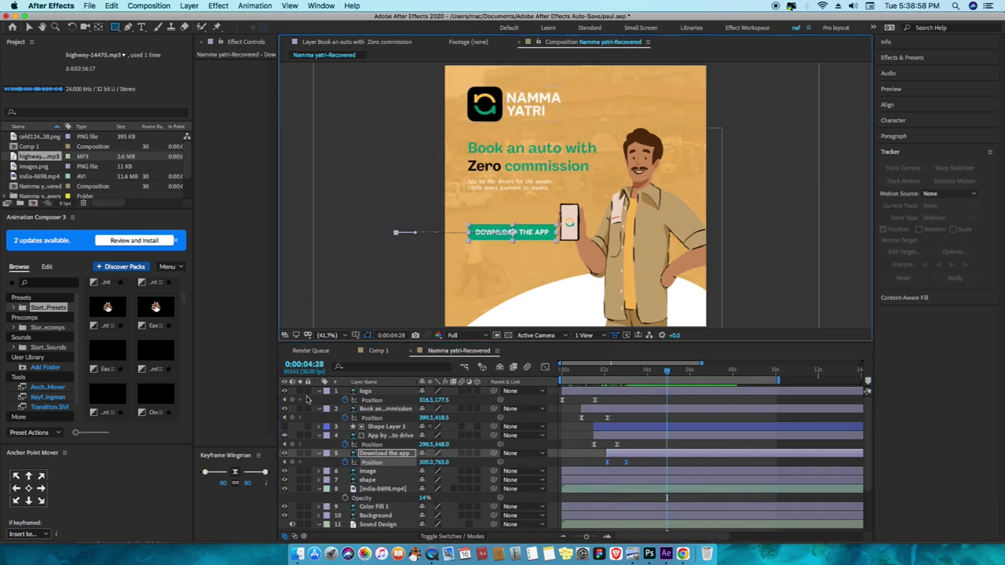
pyautogui.press('l')
pyautogui.press('l')
pyautogui.click(385, 435)
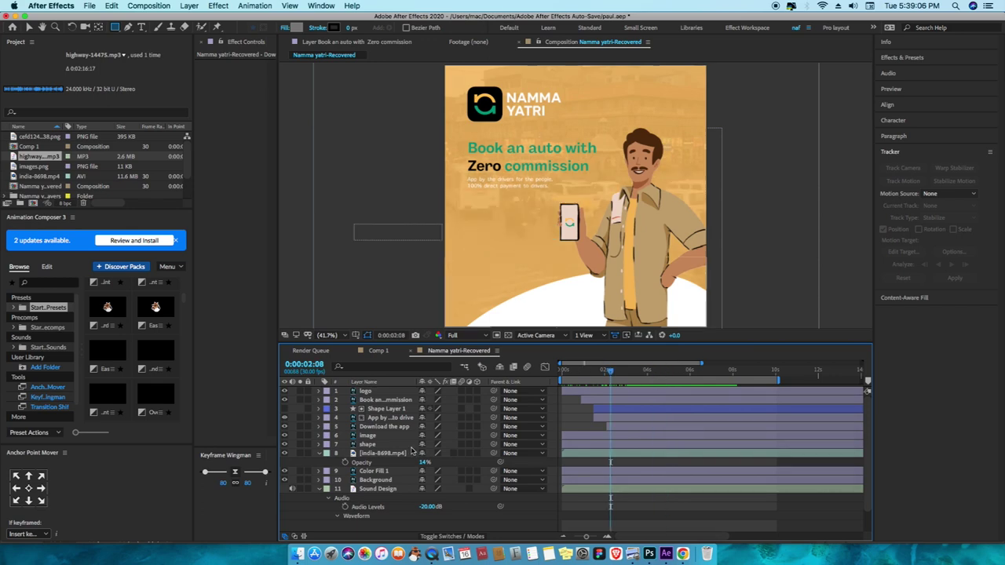
pyautogui.press('space')
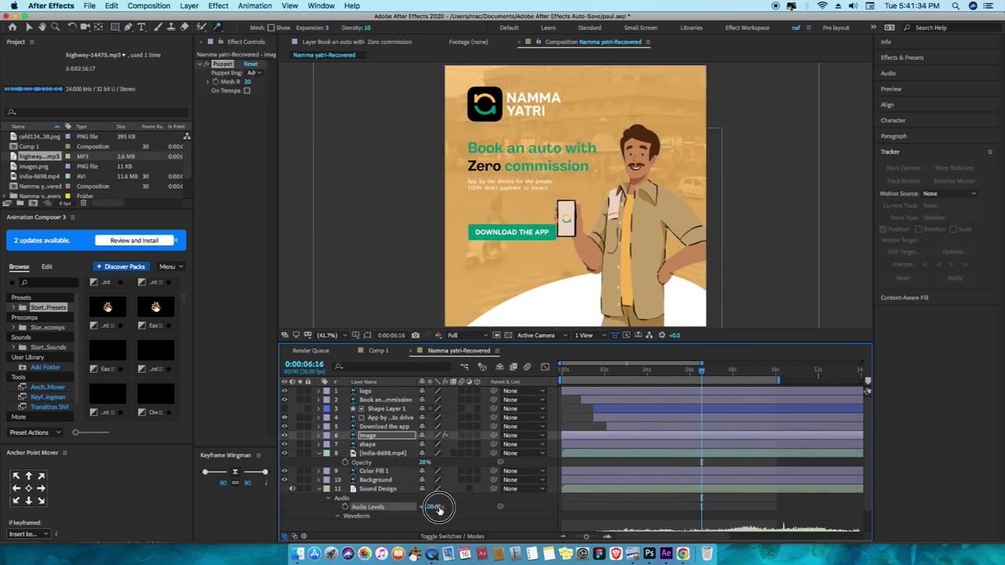
pyautogui.click(440, 509)
pyautogui.scroll(-1, 456, 502)
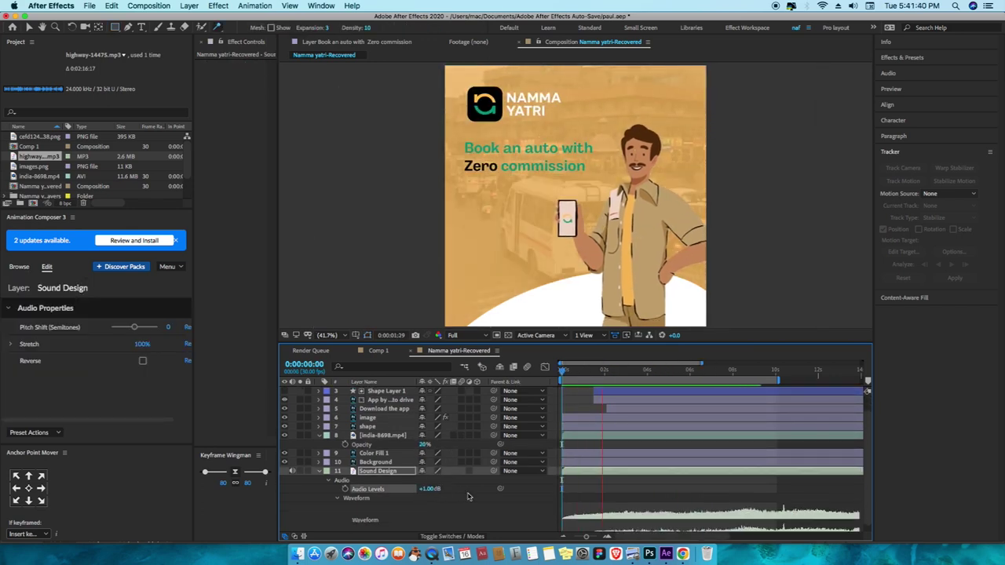
pyautogui.click(55, 292)
pyautogui.click(19, 267)
pyautogui.click(42, 285)
pyautogui.write('click')
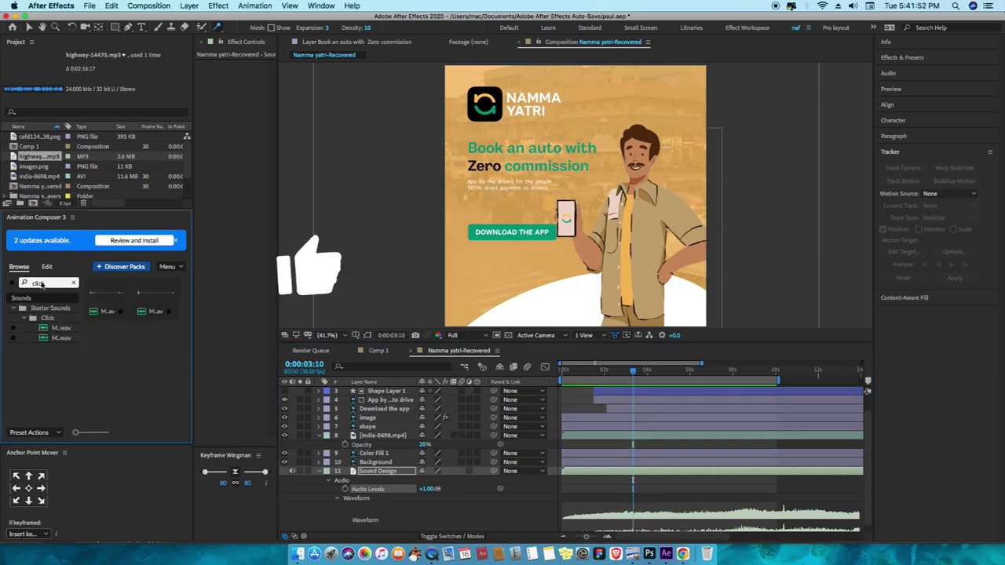
pyautogui.click(73, 283)
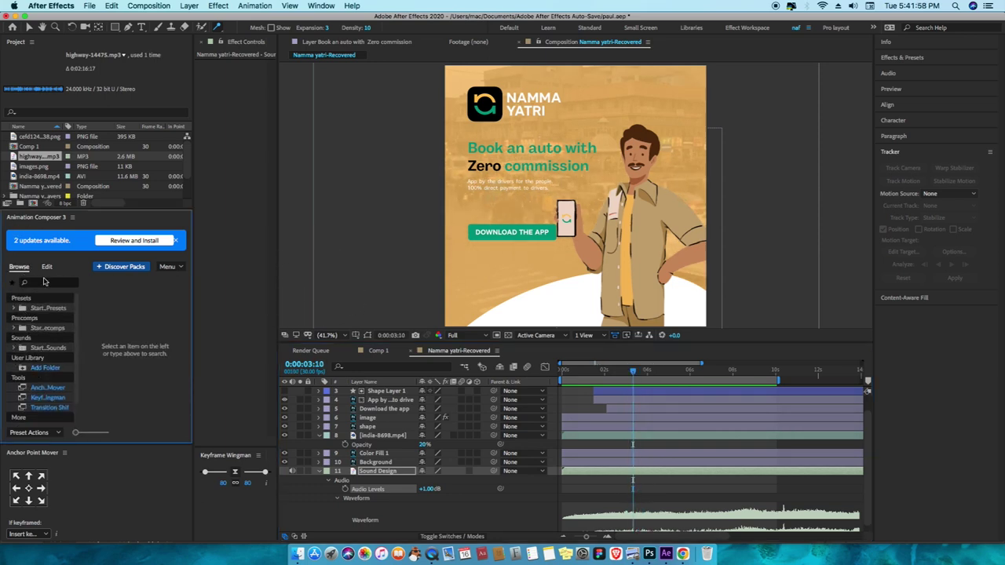
pyautogui.click(47, 267)
pyautogui.click(19, 266)
pyautogui.moveTo(633, 369)
pyautogui.mouseDown()
pyautogui.moveTo(707, 371)
pyautogui.moveTo(693, 375)
pyautogui.mouseUp()
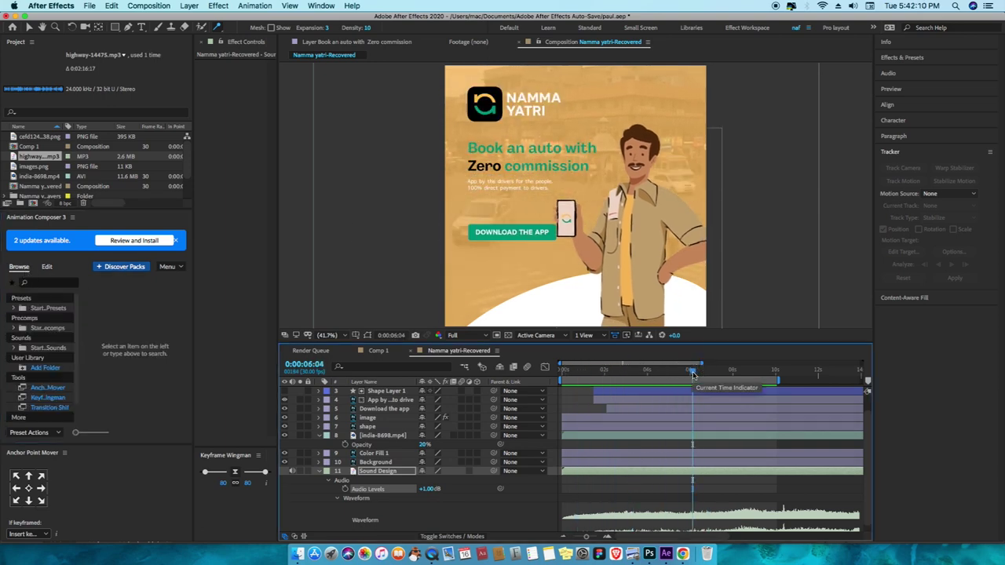
# Step: Show the character's puppet pin keyframes and play from the keyframe at 0:00:02:07
pyautogui.click(374, 418)
pyautogui.press('u')
pyautogui.scroll(-2, 409, 445)
pyautogui.scroll(-2, 409, 445)
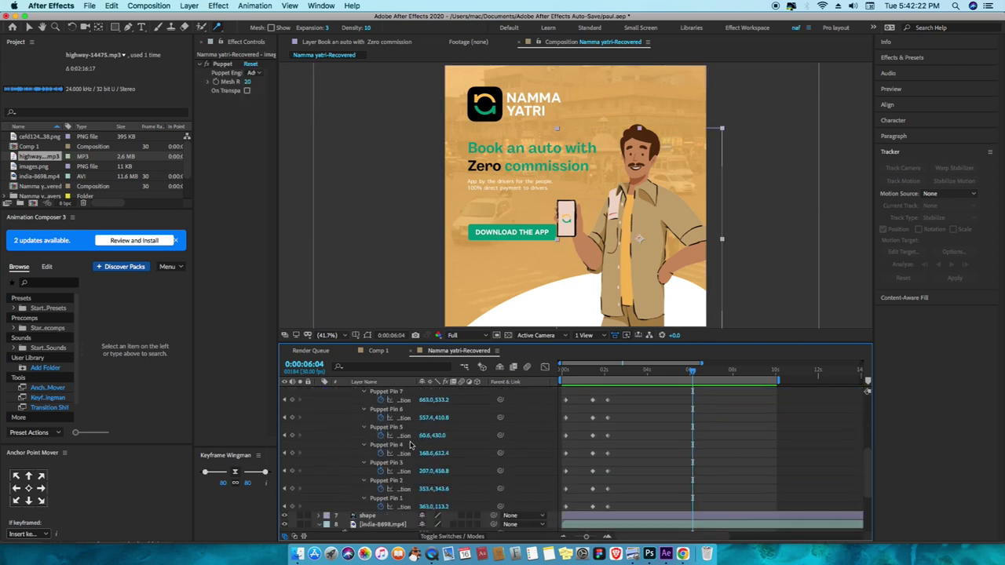
pyautogui.scroll(1, 409, 445)
pyautogui.press('j')
pyautogui.moveTo(624, 395)
pyautogui.mouseDown()
pyautogui.moveTo(599, 518)
pyautogui.moveTo(608, 525)
pyautogui.mouseUp()
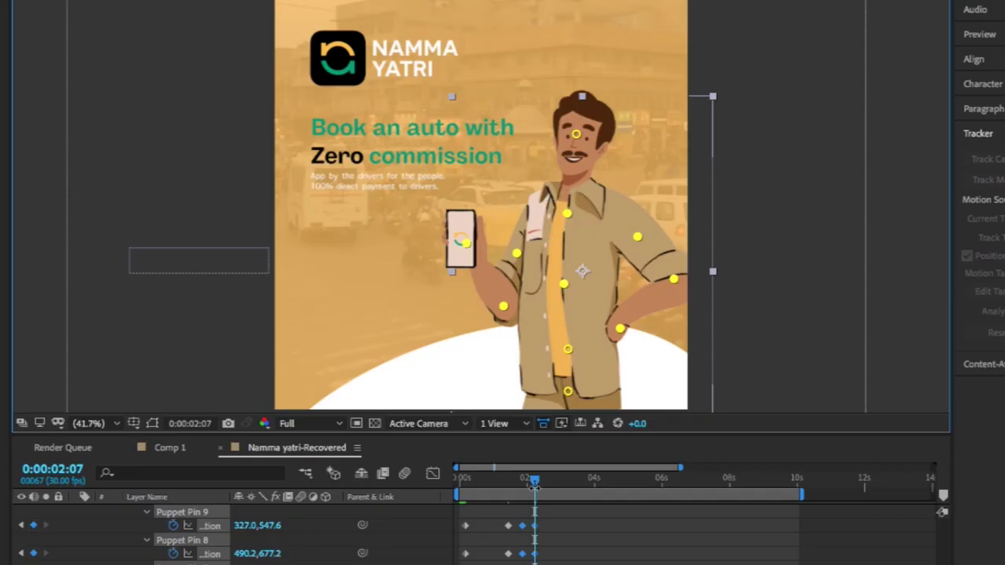
pyautogui.press('space')
# Step: Pose the hand pin at 0:00:02:28 and the torso pin at 0:00:03:03
pyautogui.moveTo(546, 478); pyautogui.dragTo(551, 478)
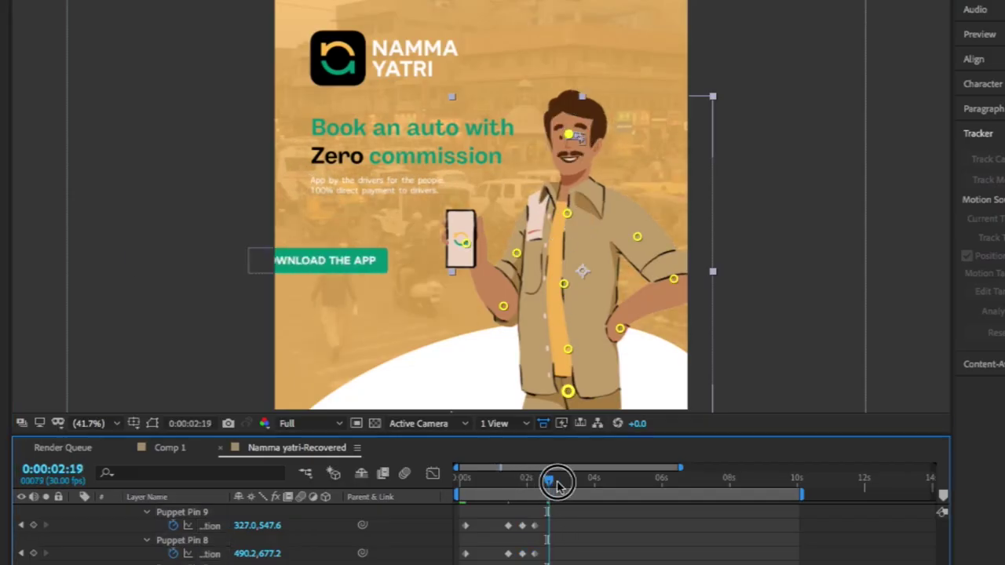
pyautogui.click(477, 248)
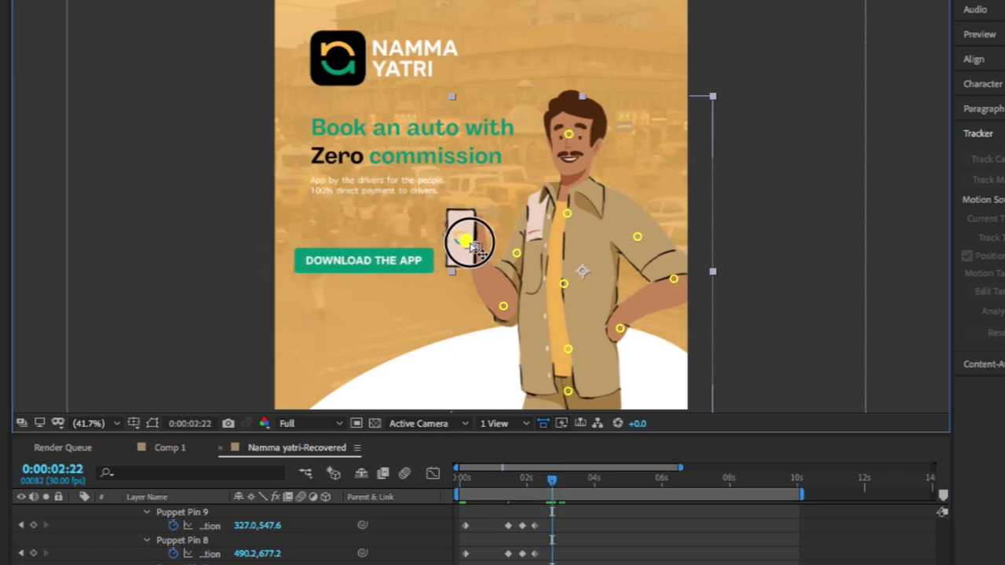
pyautogui.moveTo(552, 478); pyautogui.dragTo(558, 478)
pyautogui.click(502, 308)
pyautogui.moveTo(501, 309); pyautogui.dragTo(503, 307)
pyautogui.moveTo(558, 478); pyautogui.dragTo(564, 480)
pyautogui.click(567, 286)
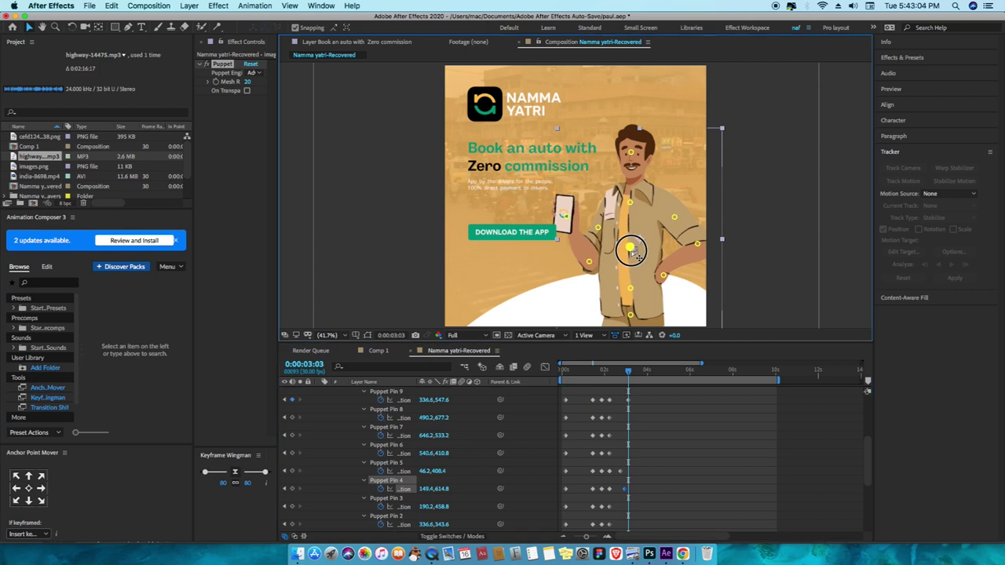
# Step: Shift the head and hand pins at 0:00:03:08 and the lower-body pin right at 0:00:03:13
pyautogui.moveTo(629, 371); pyautogui.dragTo(634, 371)
pyautogui.click(628, 155)
pyautogui.moveTo(564, 215); pyautogui.dragTo(567, 221)
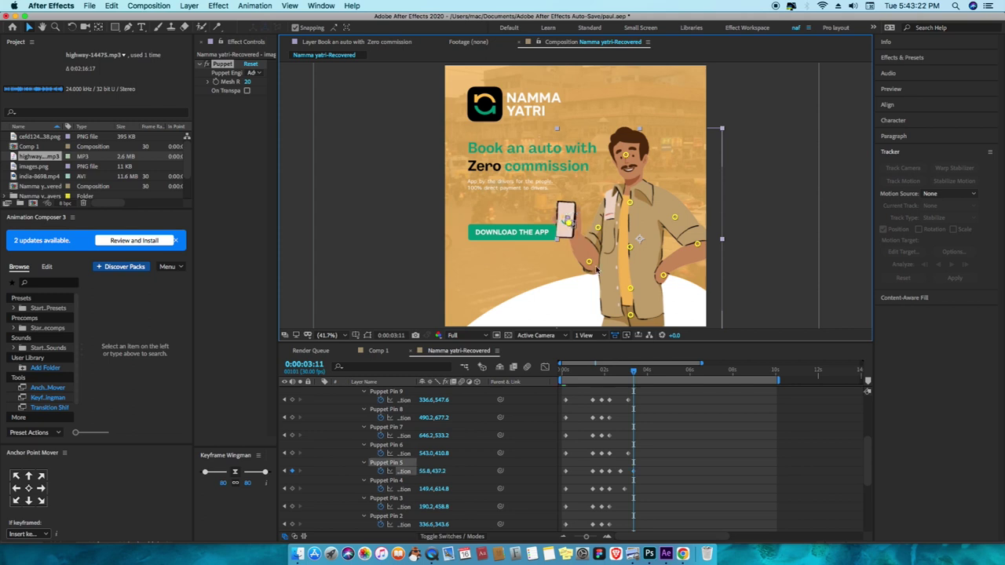
pyautogui.moveTo(634, 371); pyautogui.dragTo(635, 371)
pyautogui.moveTo(588, 261); pyautogui.dragTo(592, 265)
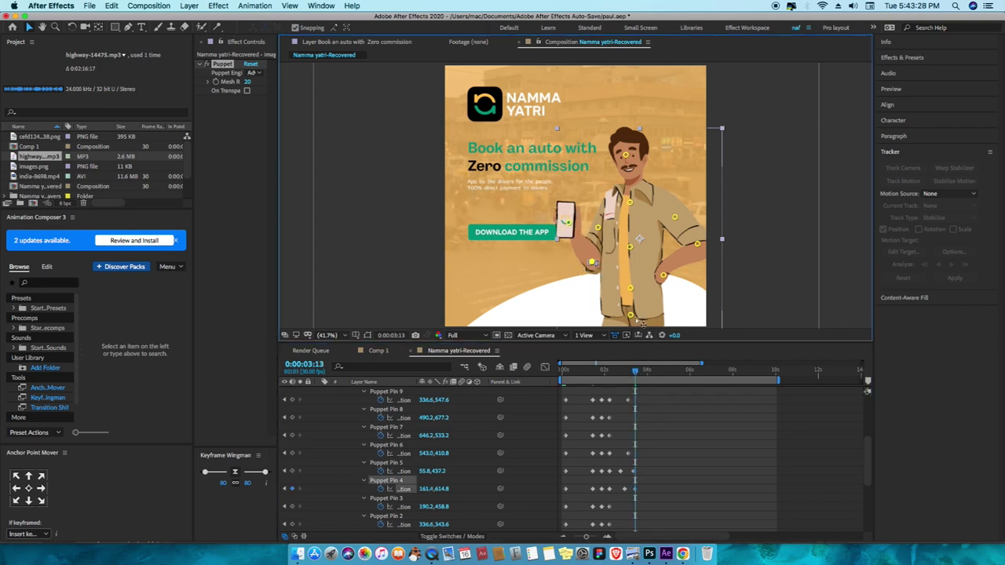
pyautogui.click(674, 443)
pyautogui.moveTo(706, 343); pyautogui.dragTo(706, 289)
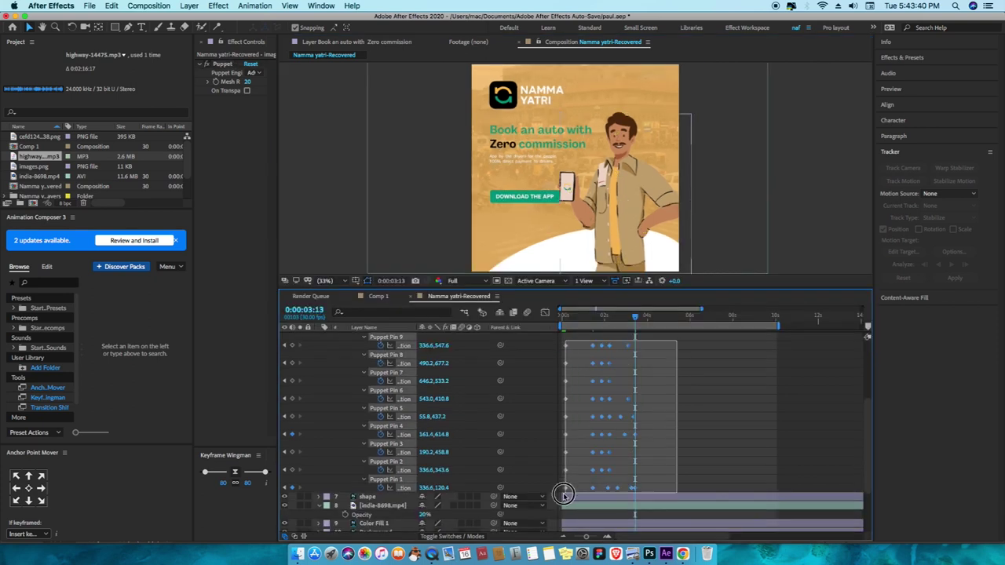
# Step: Preview the comp, set the Sound Design layer's Audio Levels to -10.00 dB, and preview again
pyautogui.press('space')
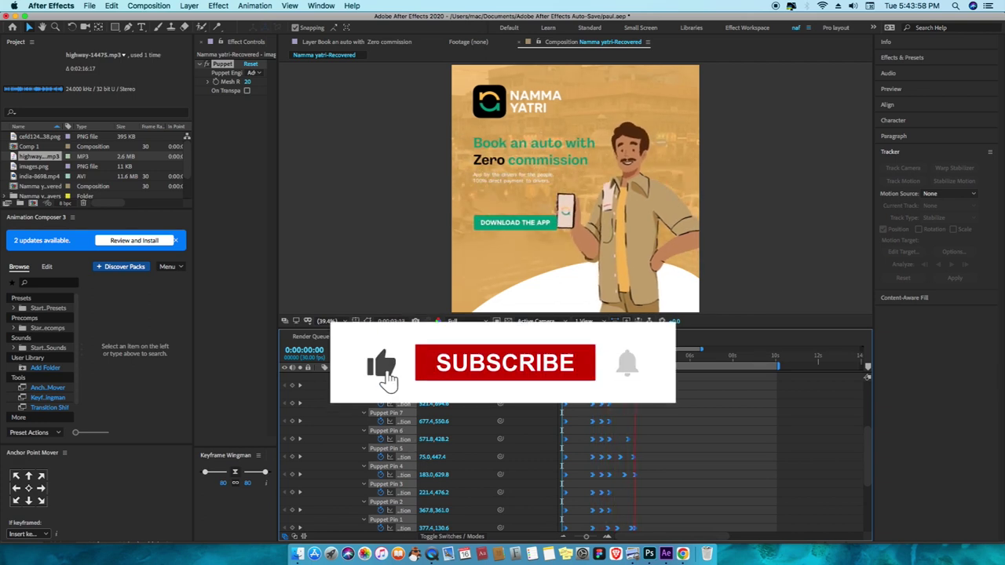
pyautogui.press('space')
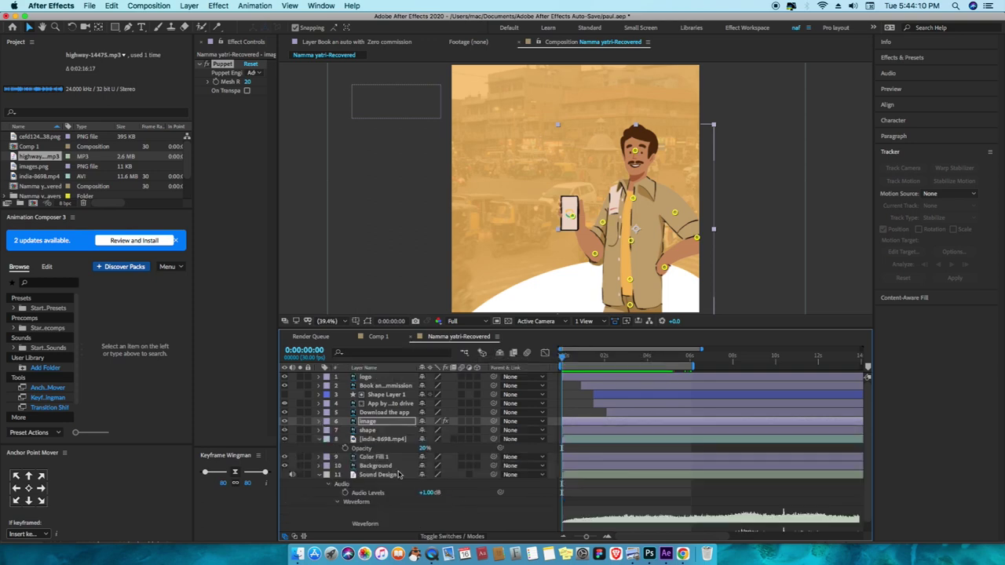
pyautogui.click(377, 475)
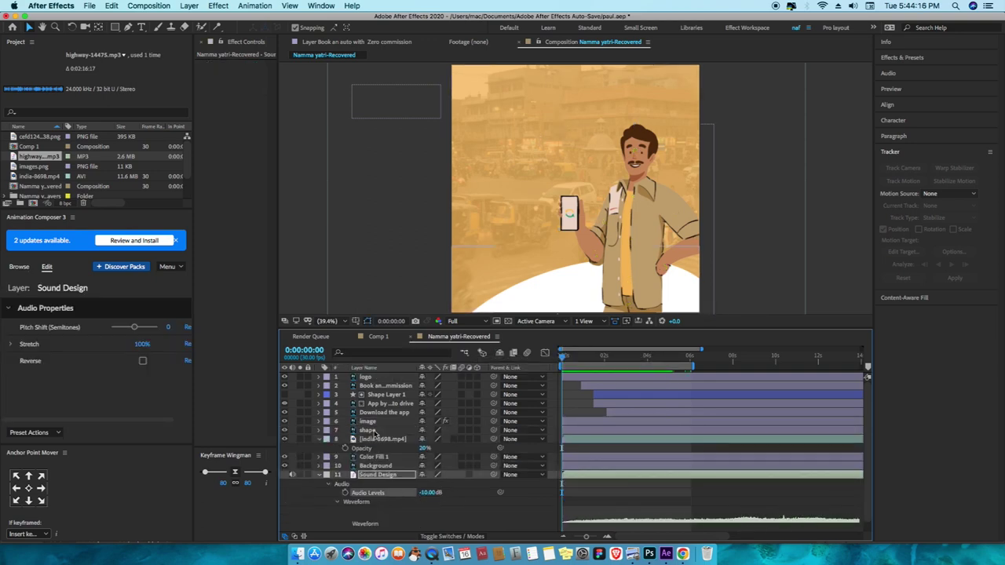
pyautogui.press('space')
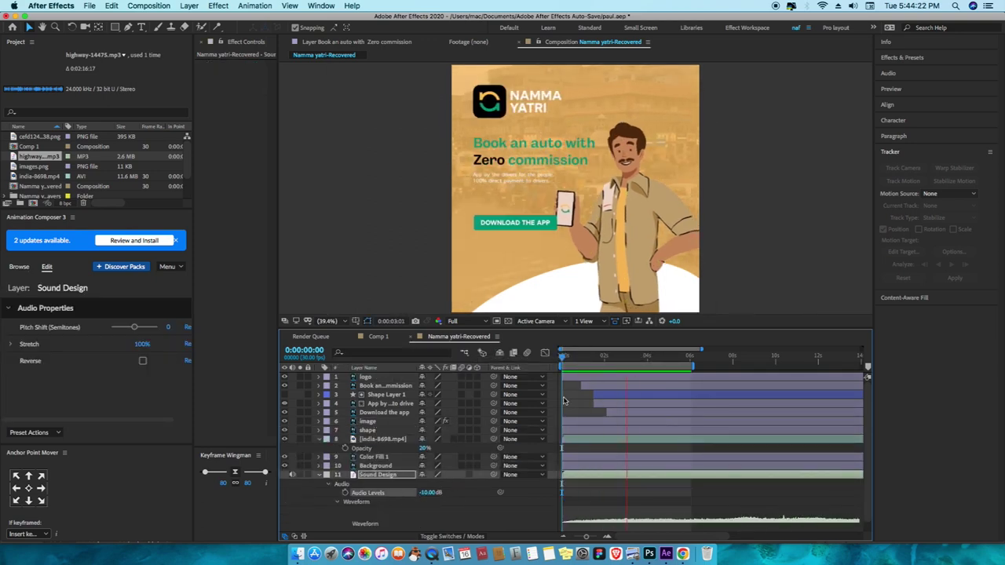
pyautogui.click(385, 422)
# Step: Push a column of the character's puppet pin keyframes later in time and preview
pyautogui.press('u')
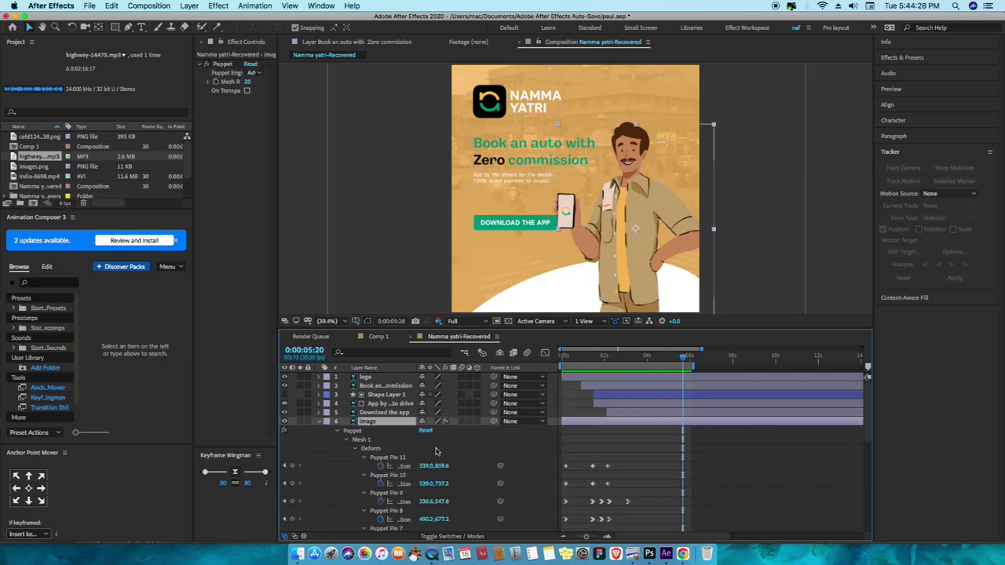
pyautogui.scroll(-3, 393, 471)
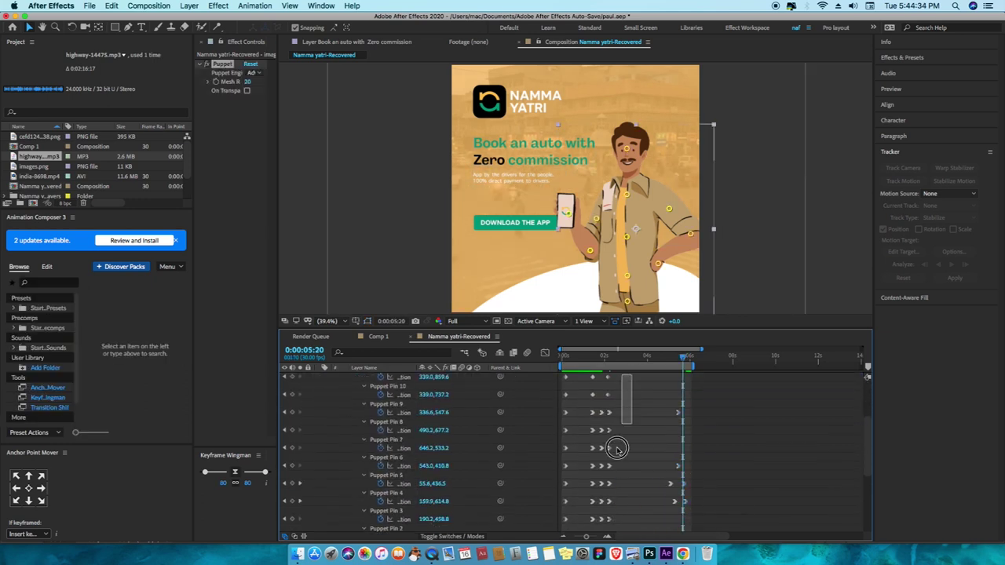
pyautogui.moveTo(631, 382); pyautogui.dragTo(606, 524)
pyautogui.moveTo(626, 392)
pyautogui.mouseDown()
pyautogui.moveTo(586, 524)
pyautogui.moveTo(614, 522)
pyautogui.mouseUp()
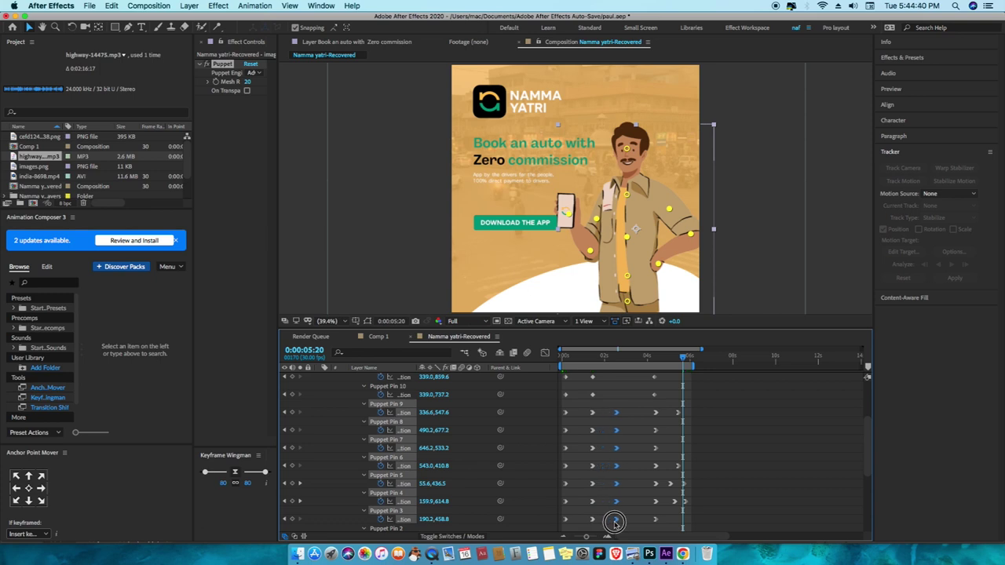
pyautogui.moveTo(613, 384); pyautogui.dragTo(592, 517)
pyautogui.scroll(5, 617, 491)
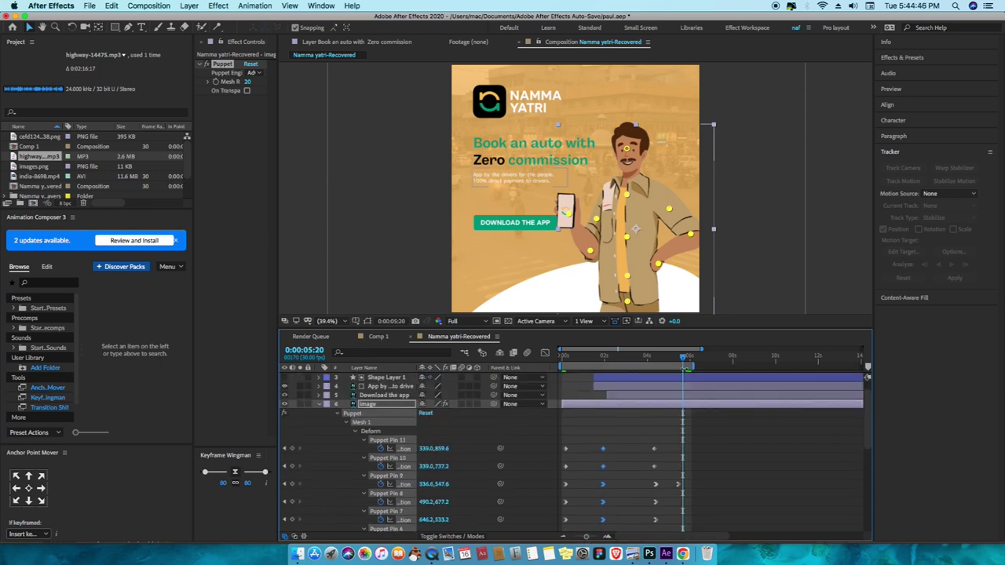
pyautogui.press('space')
# Step: Select the last column of pin keyframes and set the preview resolution to Third
pyautogui.scroll(-3, 632, 416)
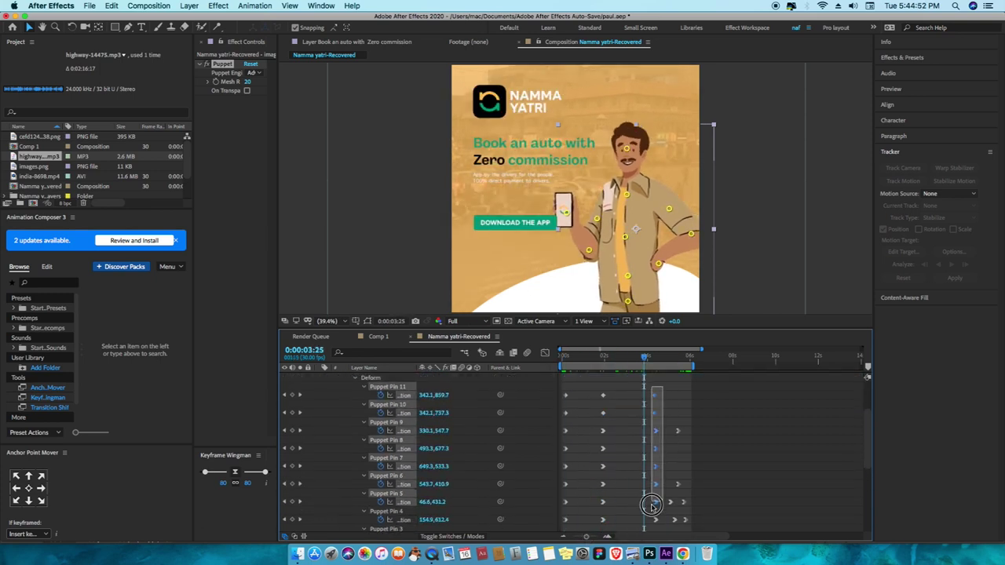
pyautogui.click(643, 522)
pyautogui.moveTo(657, 426)
pyautogui.mouseDown()
pyautogui.moveTo(647, 520)
pyautogui.moveTo(669, 522)
pyautogui.moveTo(676, 486)
pyautogui.mouseUp()
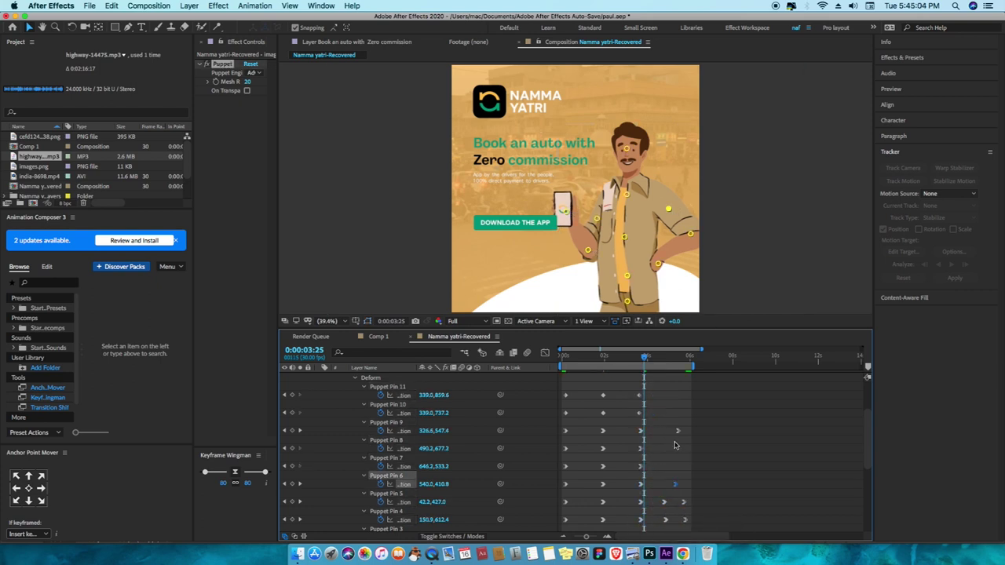
pyautogui.click(455, 321)
pyautogui.click(467, 359)
pyautogui.press('space')
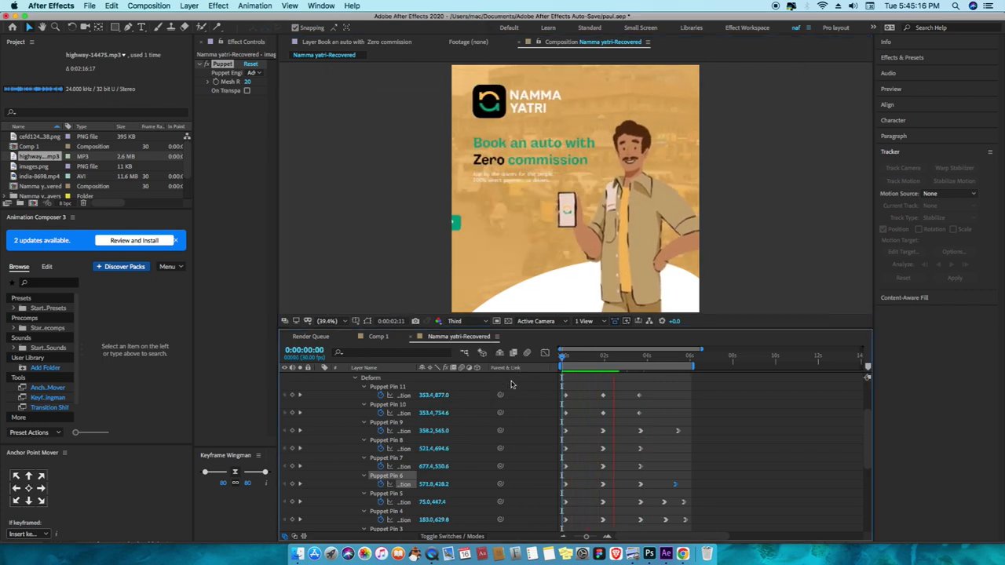
# Step: Move that keyframe column earlier, replay to check timing, and collapse the layer properties
pyautogui.moveTo(648, 424); pyautogui.dragTo(617, 520)
pyautogui.press('space')
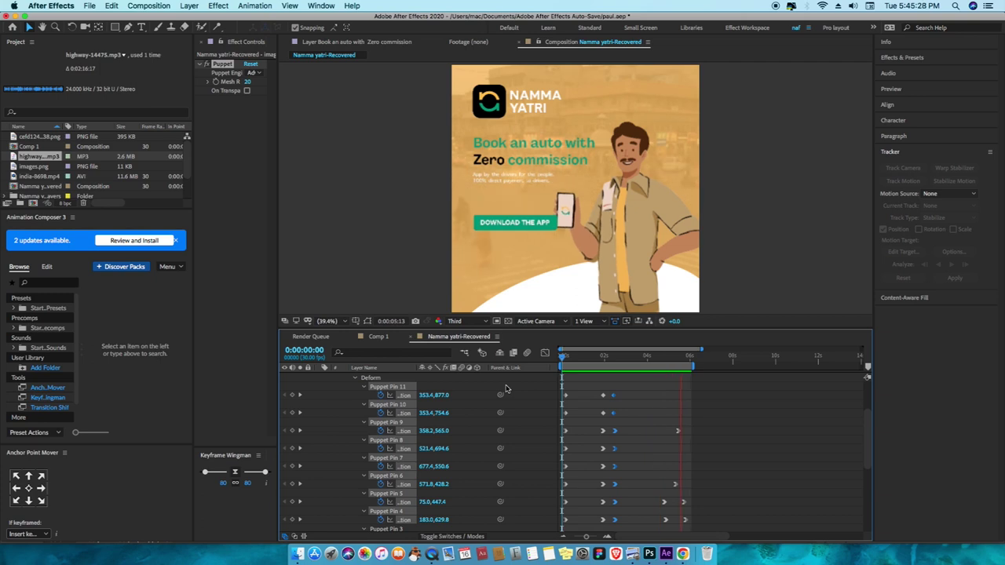
pyautogui.scroll(-1, 627, 440)
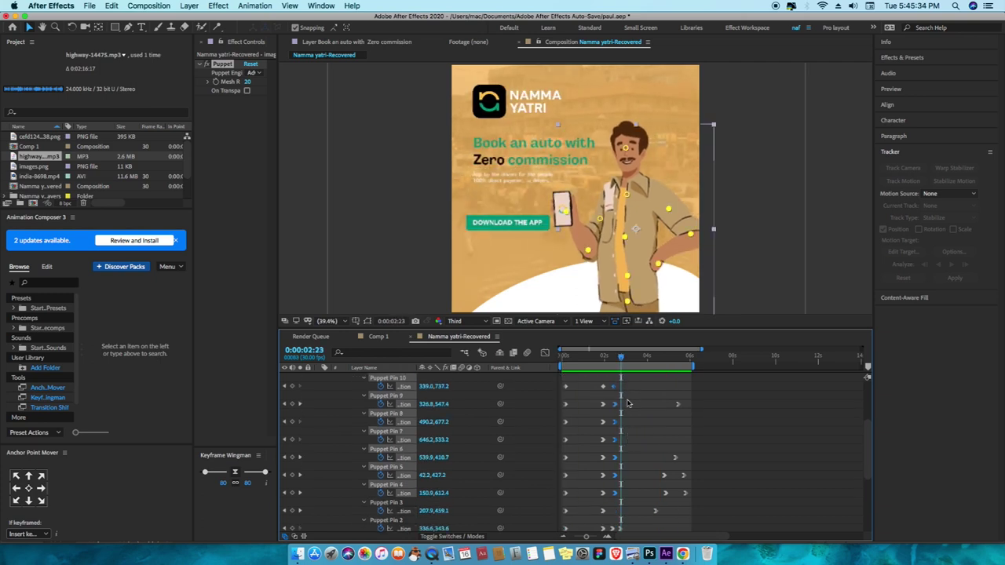
pyautogui.press('space')
pyautogui.click(326, 421)
pyautogui.click(328, 431)
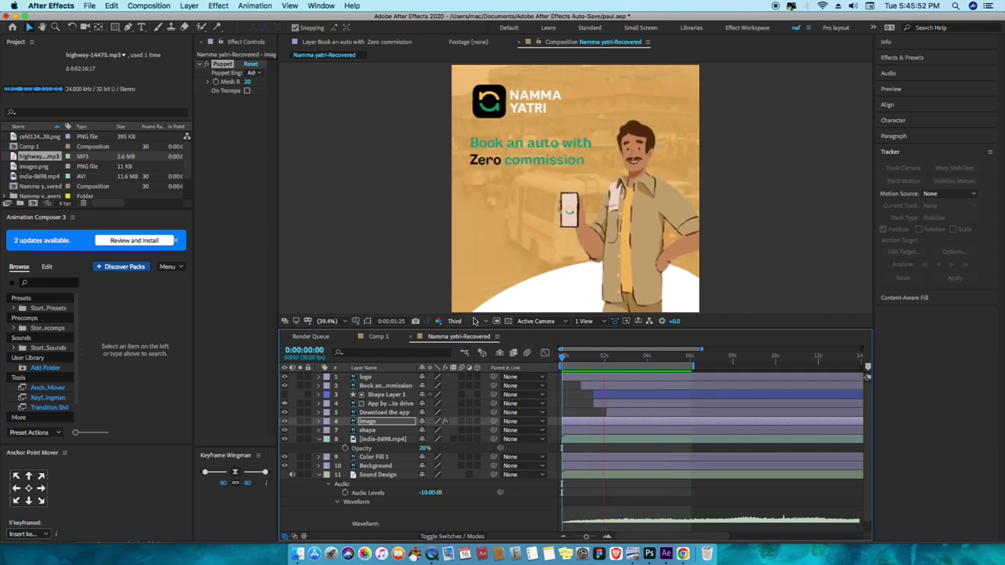
# Step: Stop the preview and lower the india-8698.mp4 video's Opacity from 20% to 11%
pyautogui.press('space')
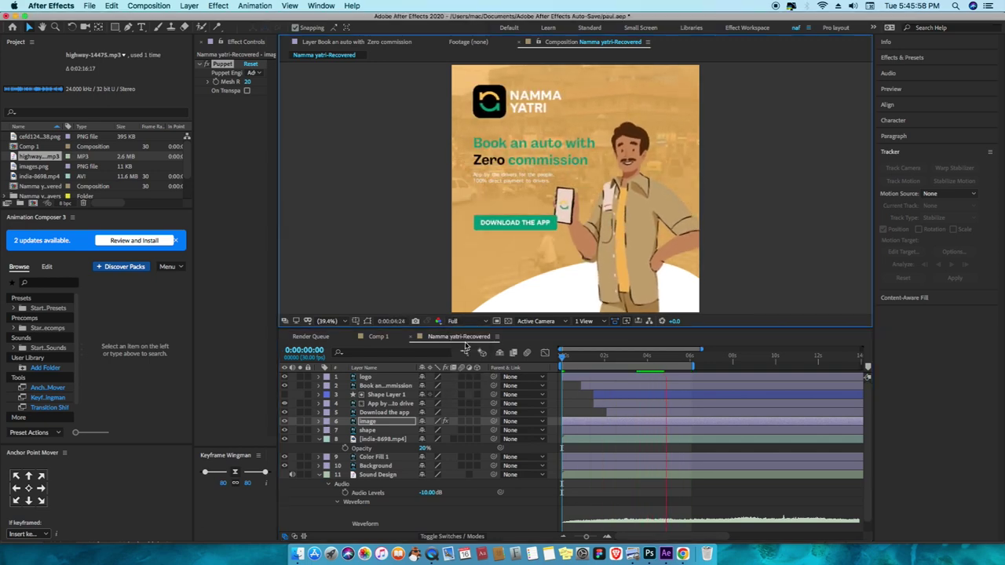
pyautogui.click(420, 439)
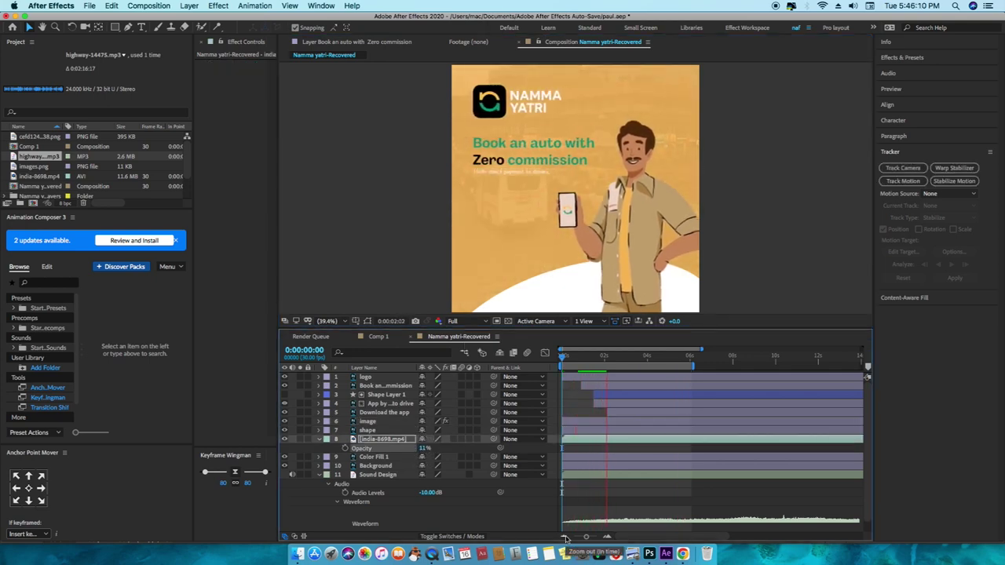